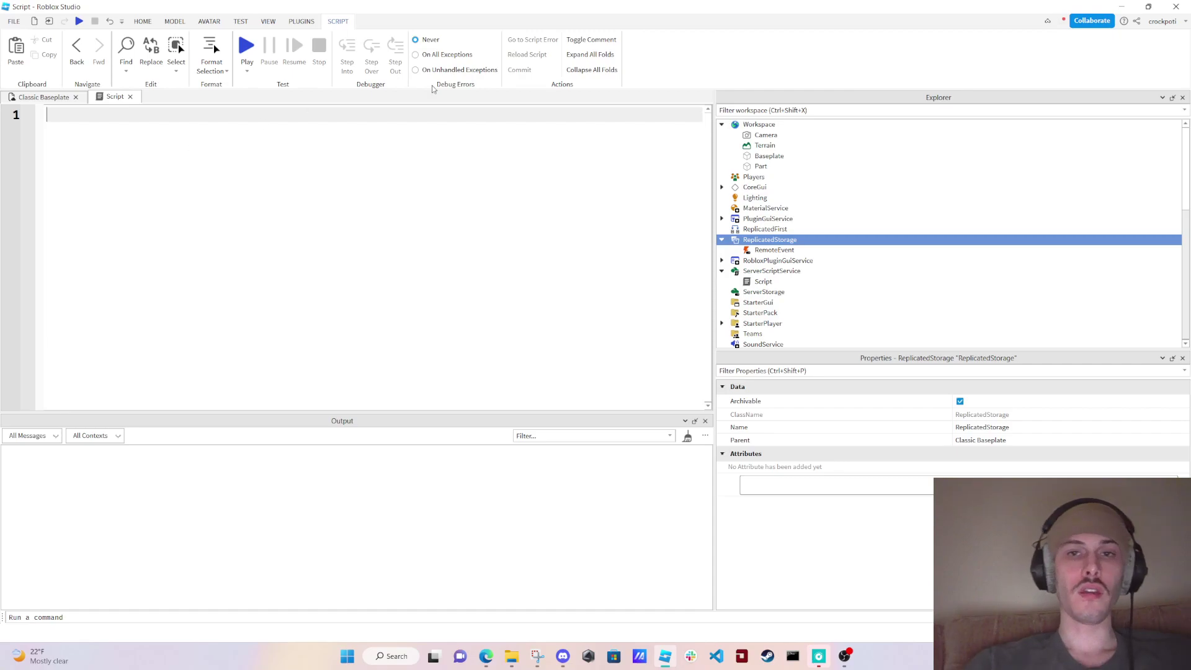
View the Players service's properties from Explorer, then begin typing 'local p' in the empty script
{"action": "left_click", "coordinate": [752, 178]}
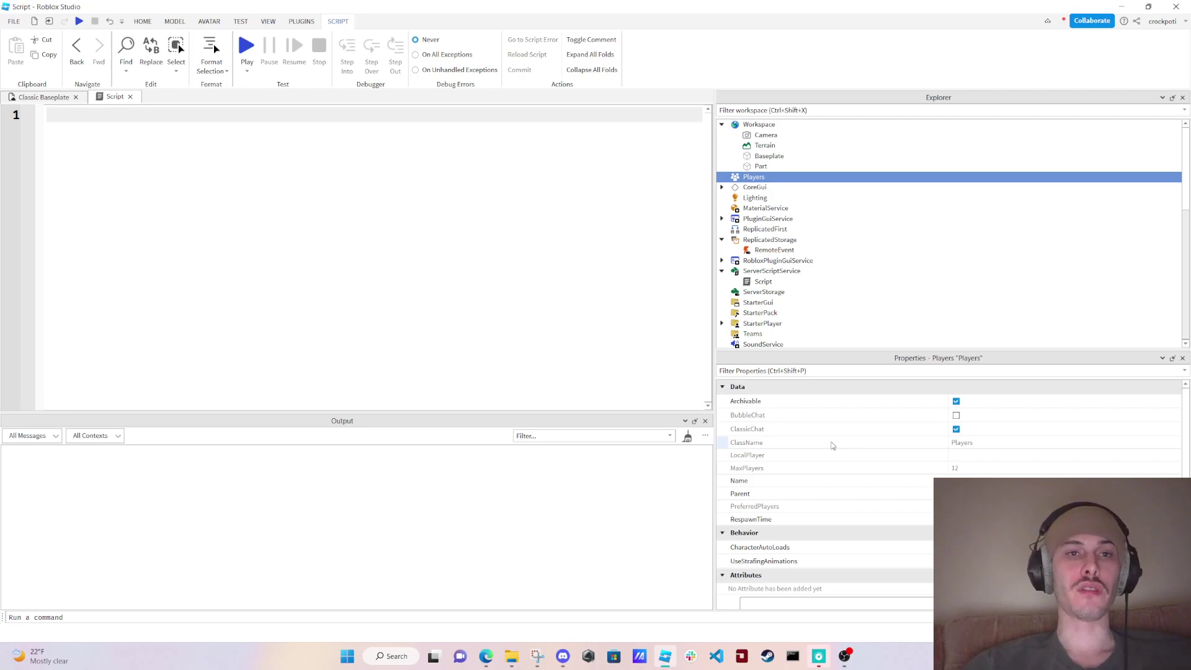
{"action": "left_click", "coordinate": [459, 292]}
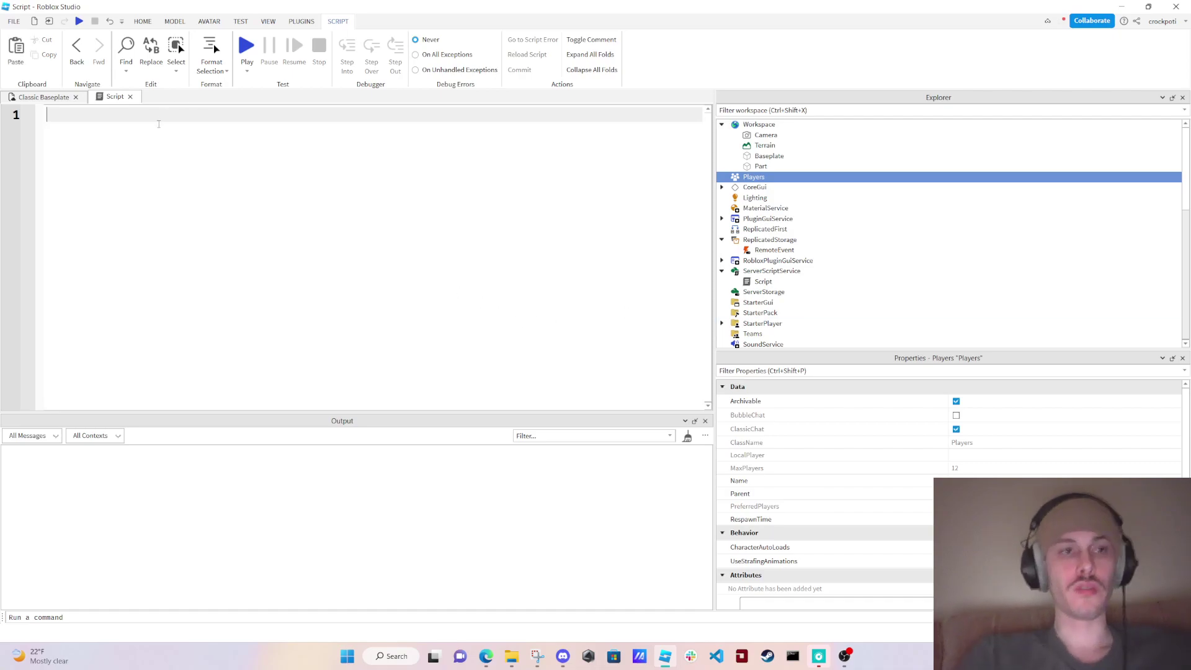
{"action": "type", "text": "local p"}
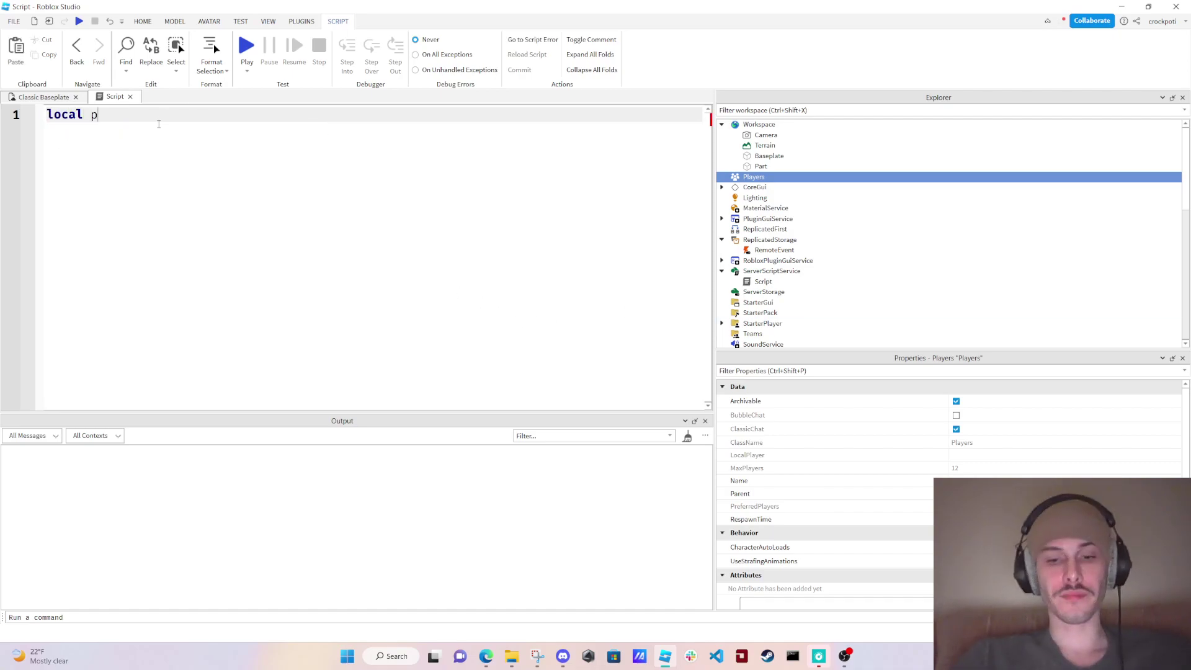
{"action": "type", "text": "layers"}
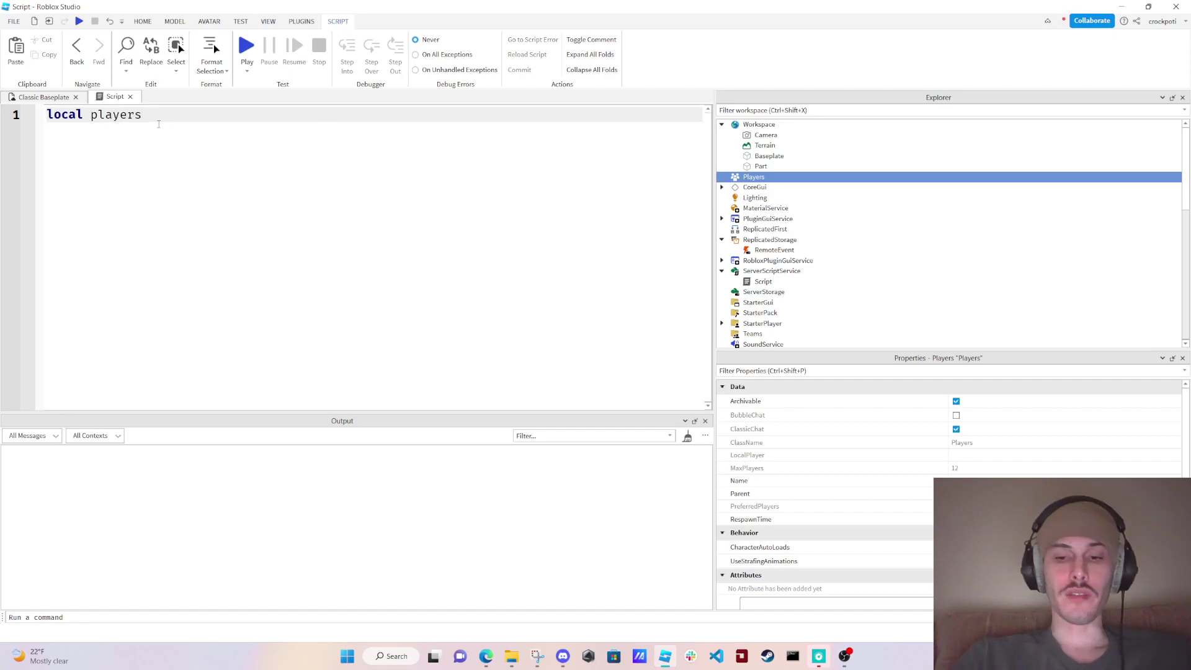
{"action": "type", "text": " = game"}
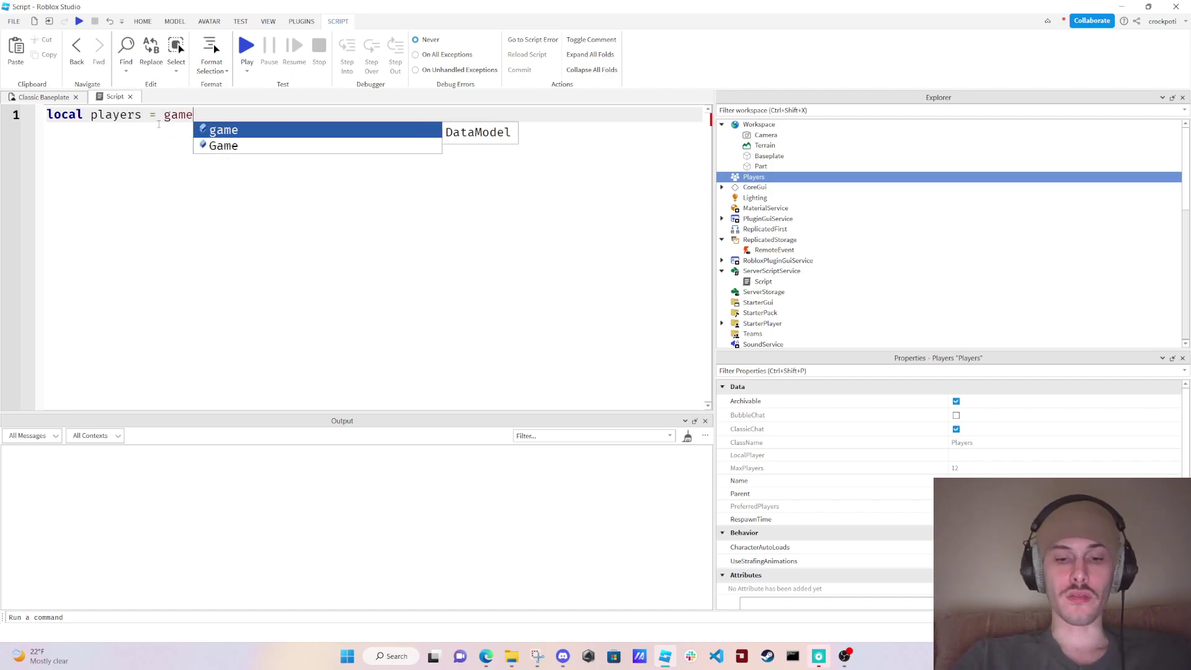
{"action": "type", "text": ":Get"}
Write local players = game:GetService("Players") followed by print(players)
{"action": "key", "text": "Tab"}
{"action": "type", "text": "(\""}
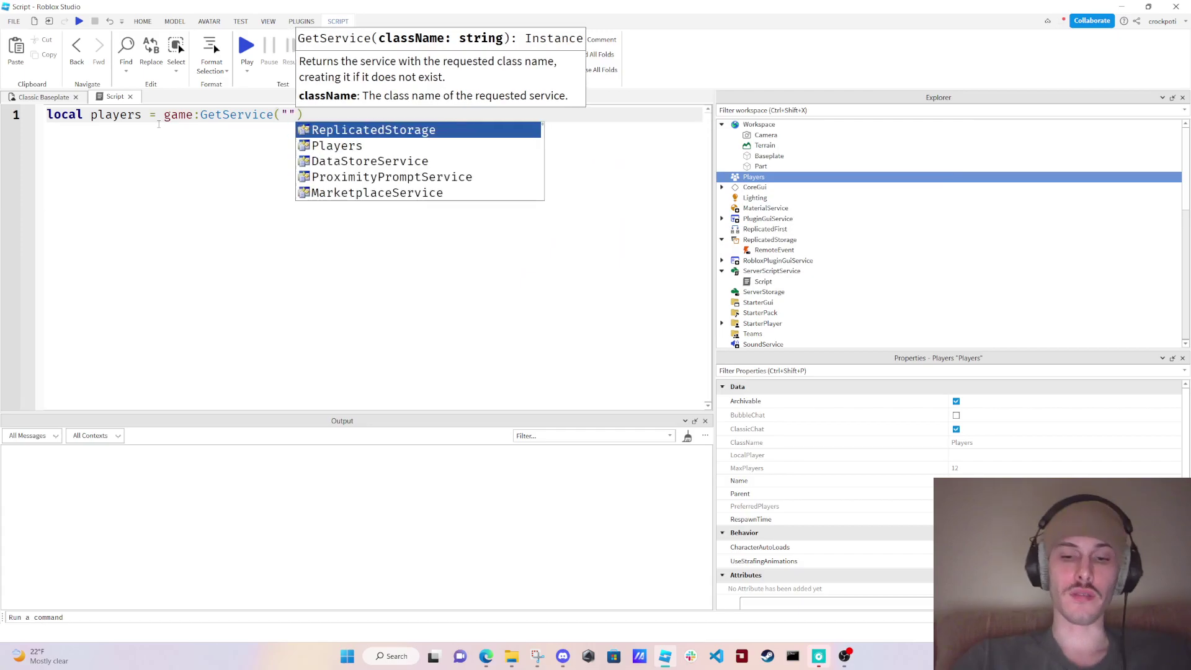
{"action": "type", "text": "Players"}
{"action": "key", "text": "Return"}
{"action": "key", "text": "Return"}
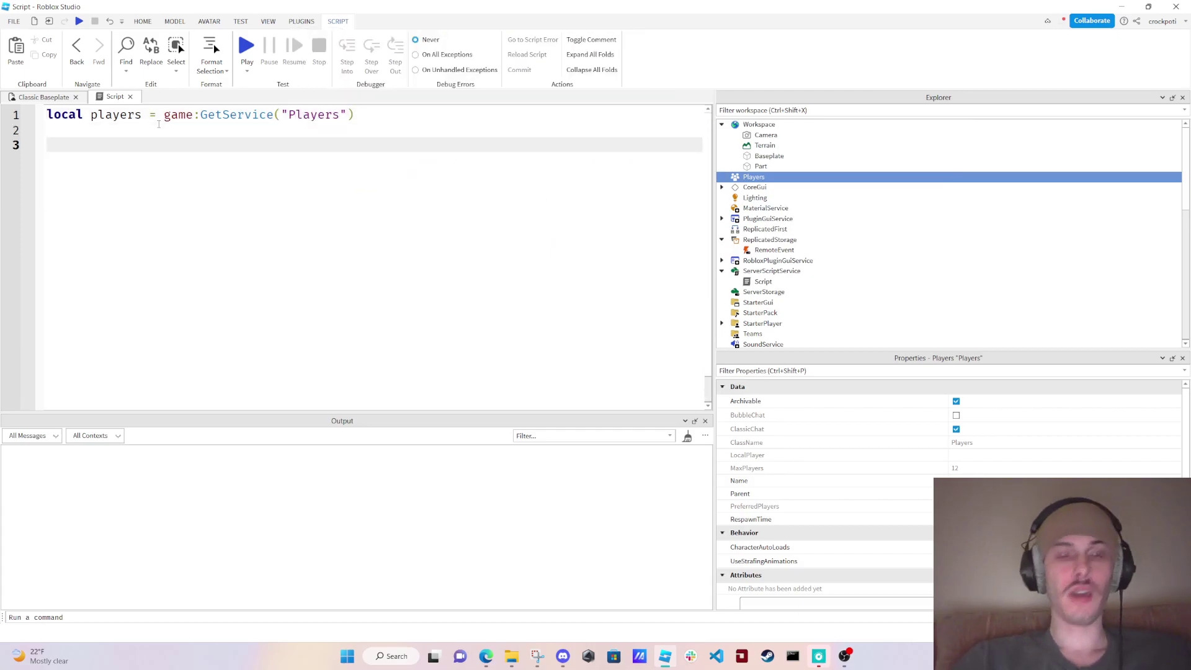
{"action": "type", "text": "print("}
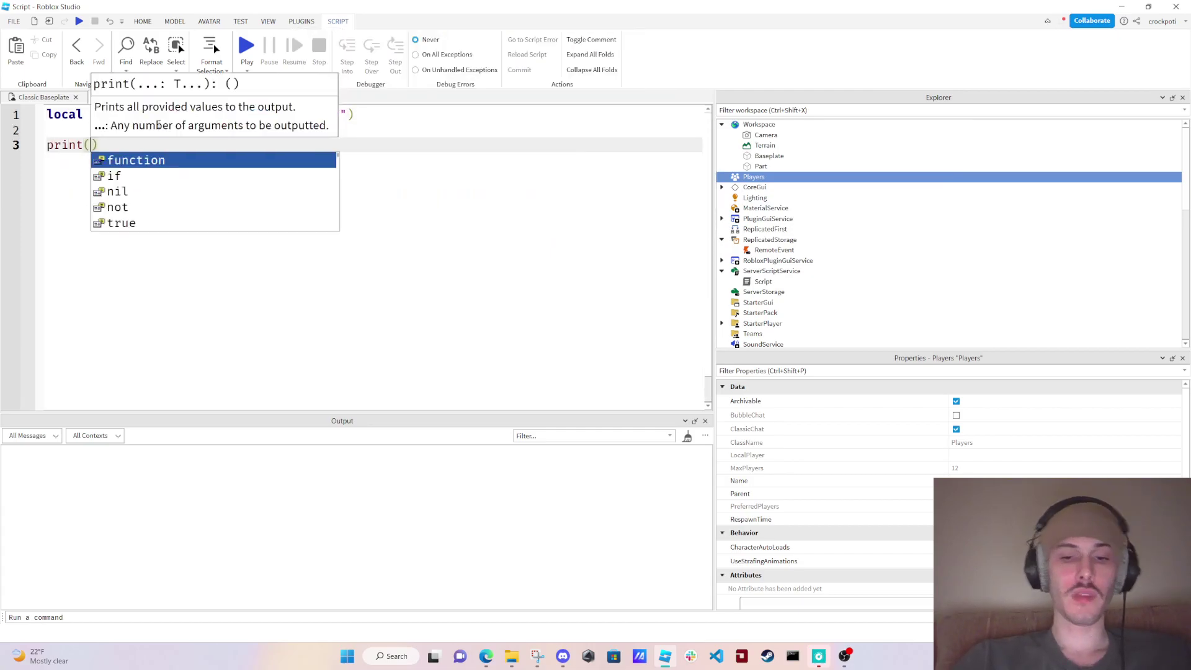
{"action": "type", "text": "play"}
{"action": "key", "text": "Return"}
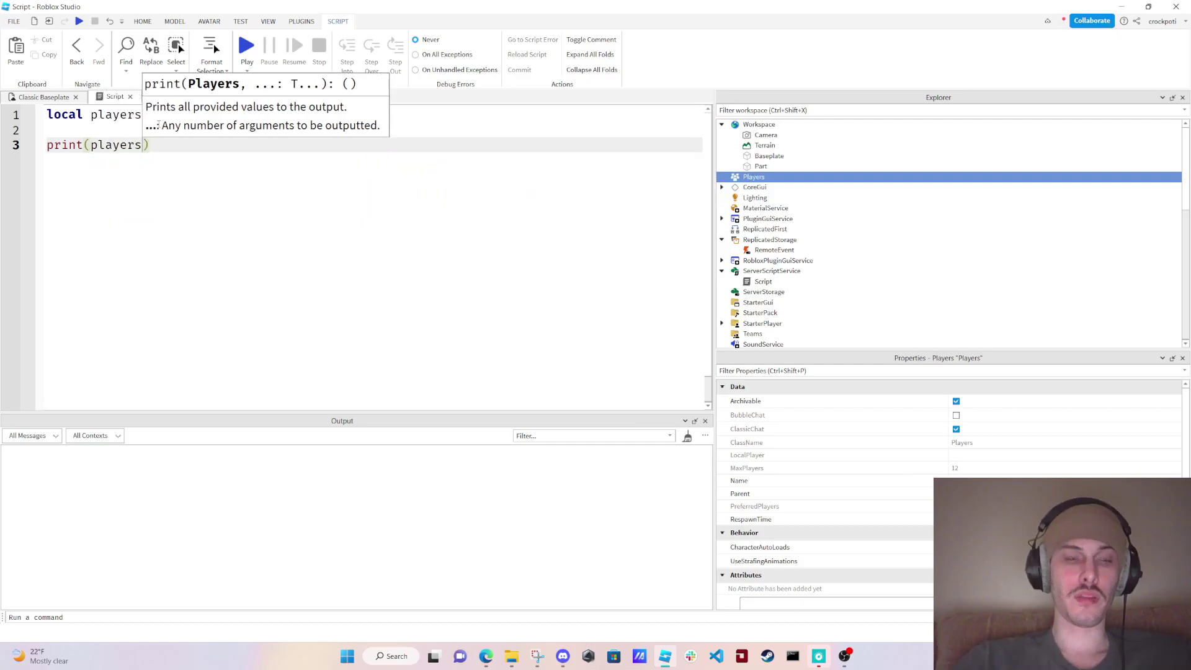
Insert task.wait(5) between the GetService line and the print, with a blank line after it
{"action": "left_click", "coordinate": [66, 129]}
{"action": "key", "text": "Return"}
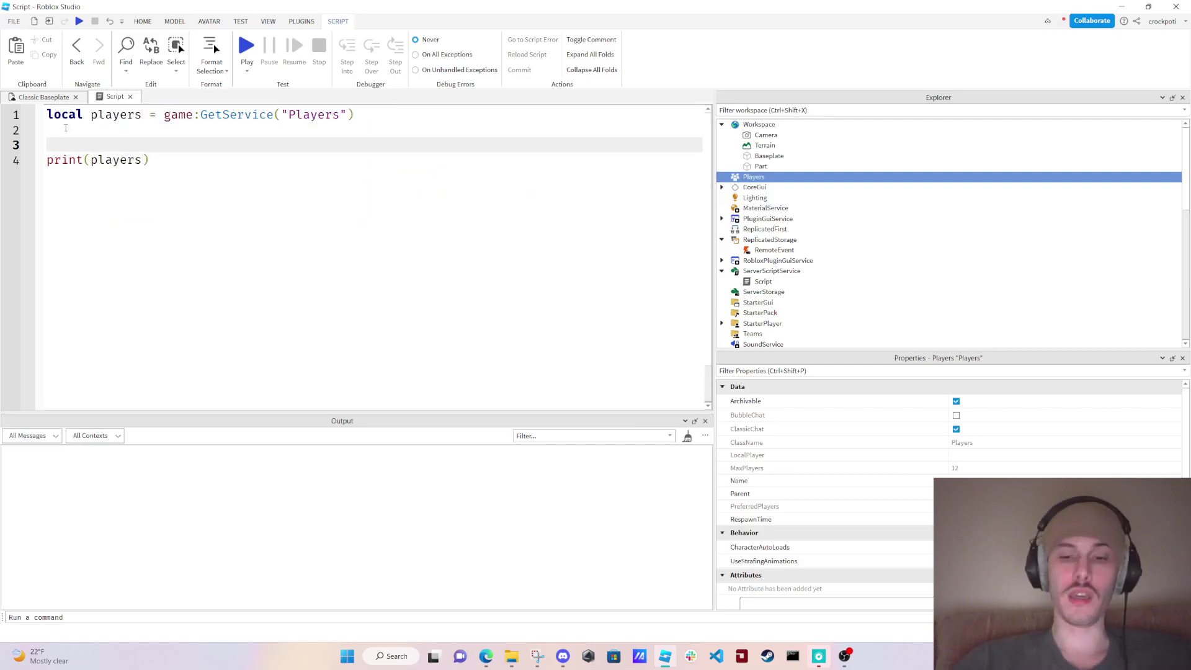
{"action": "type", "text": "wait"}
{"action": "key", "text": "BackSpace"}
{"action": "key", "text": "BackSpace"}
{"action": "key", "text": "BackSpace"}
{"action": "type", "text": "ta"}
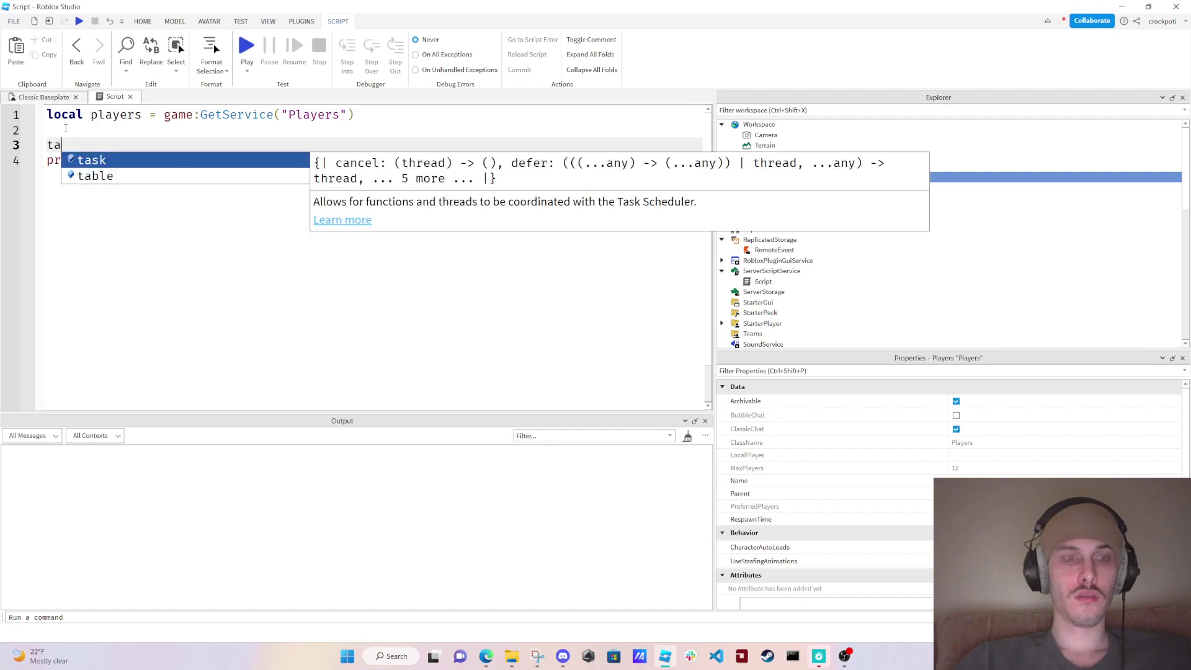
{"action": "type", "text": "sk.wait("}
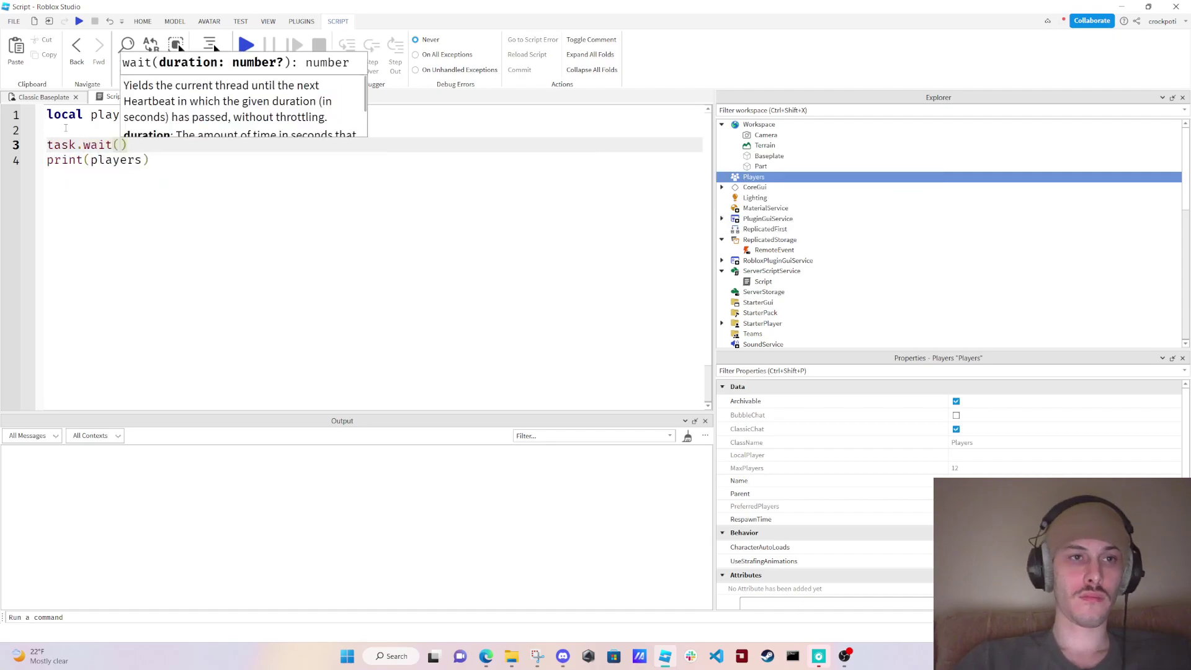
{"action": "type", "text": "5"}
{"action": "key", "text": "Right"}
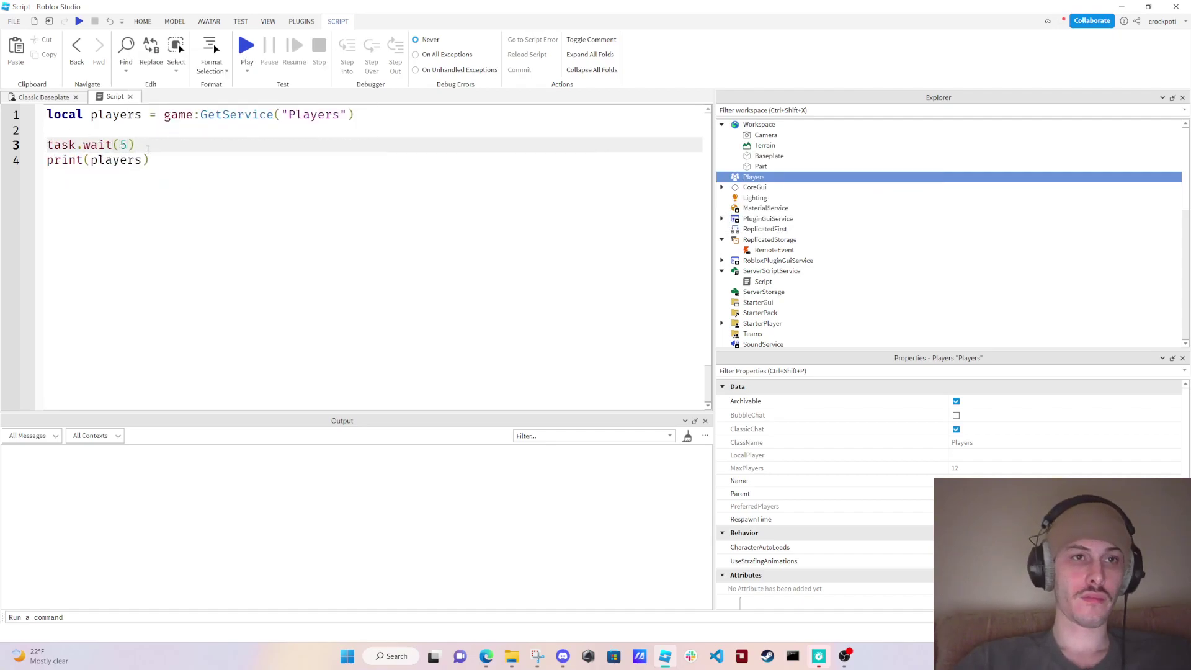
{"action": "key", "text": "Return"}
{"action": "left_click", "coordinate": [174, 175]}
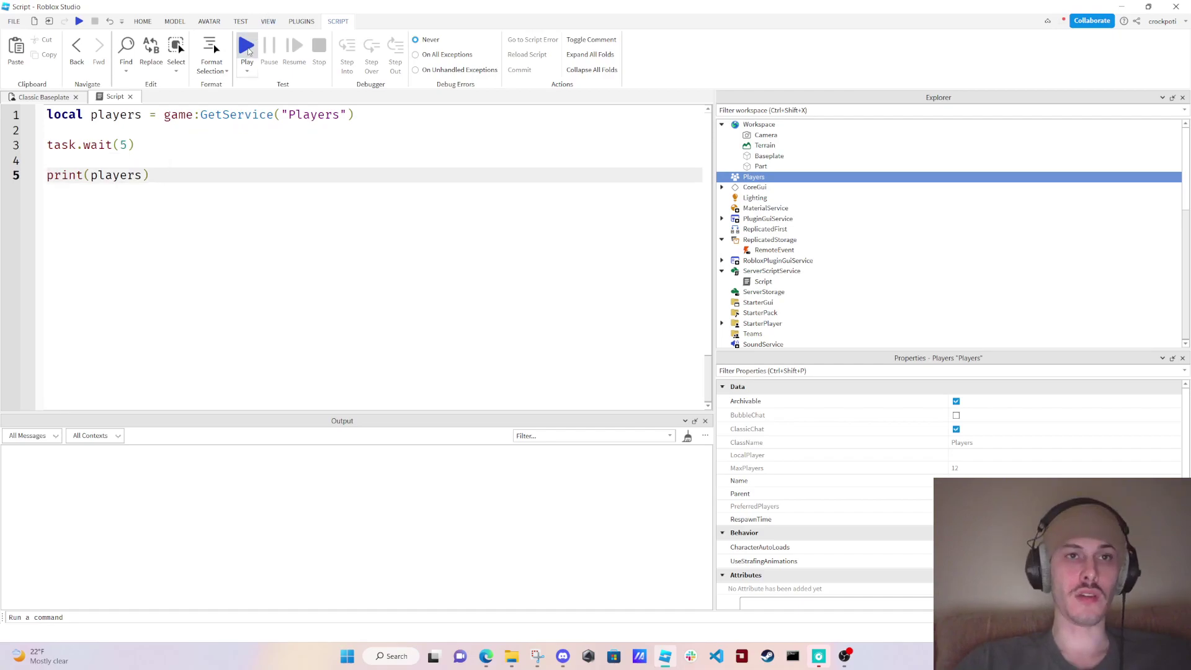
Playtest the game so Output prints Players, jumping the character around
{"action": "left_click", "coordinate": [246, 47]}
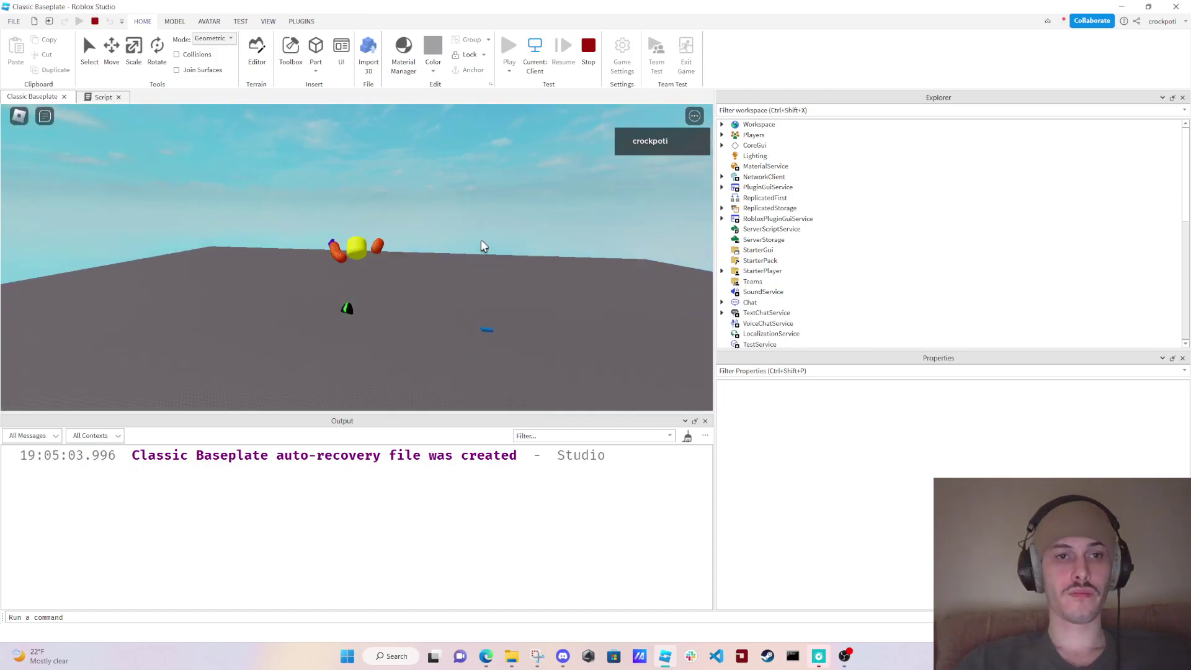
{"action": "key", "text": "space"}
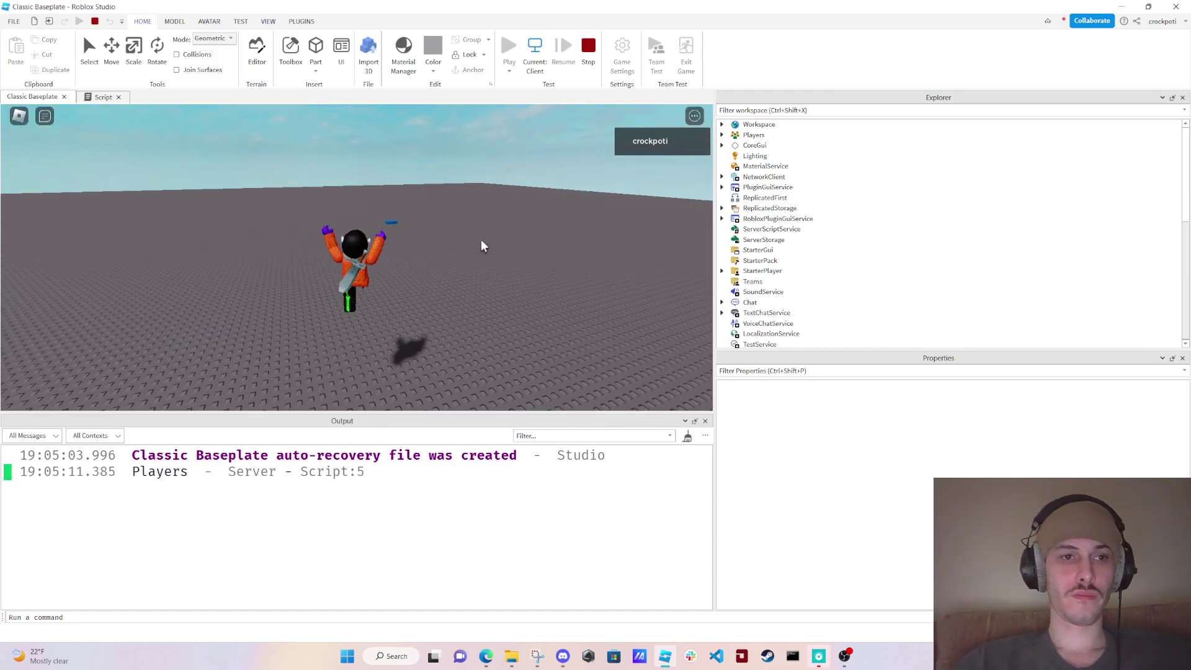
{"action": "key", "text": "space"}
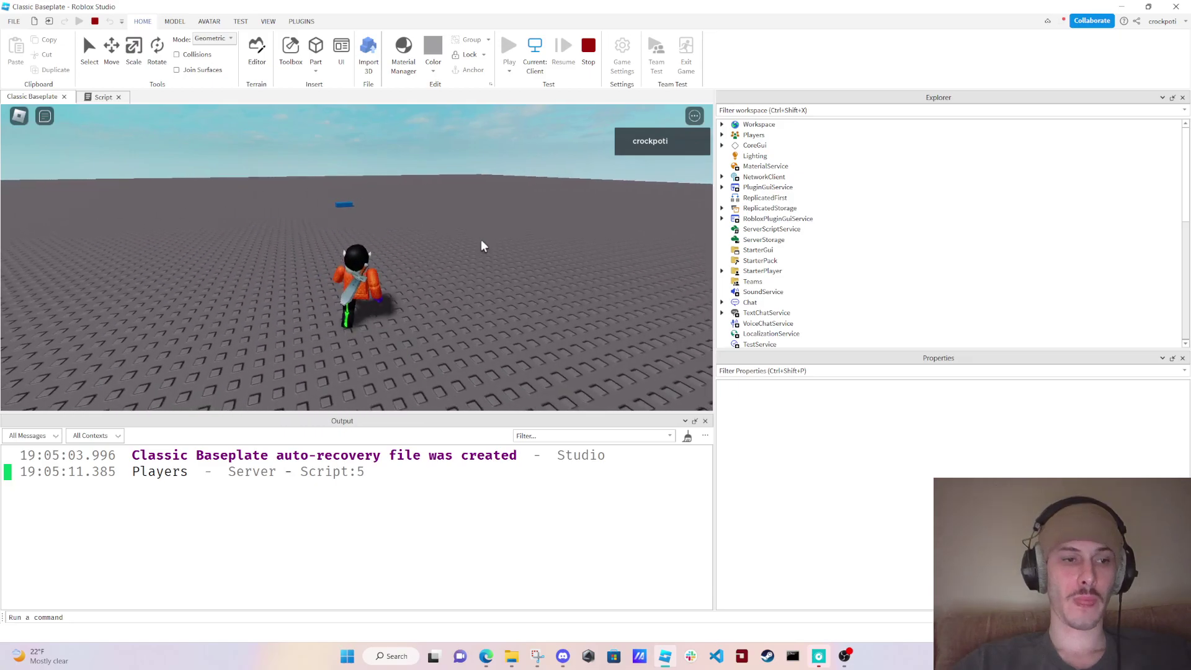
{"action": "left_click", "coordinate": [160, 471]}
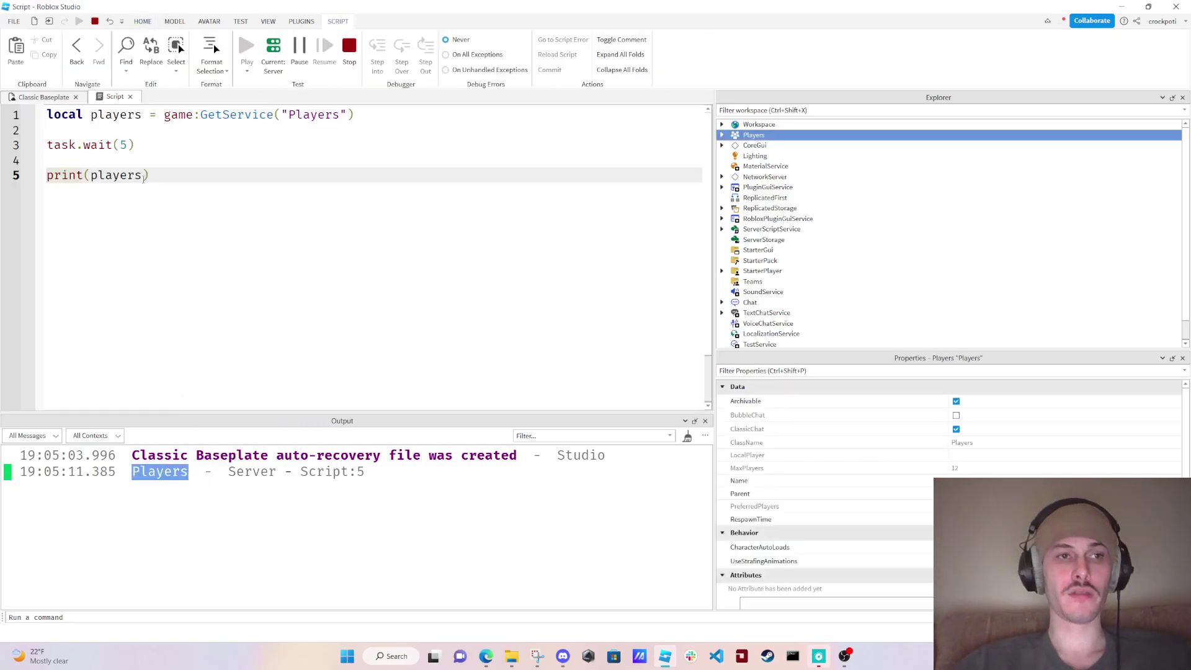
Change the print to #players:GetPlayers() mid-test and stop the playtest
{"action": "left_click", "coordinate": [141, 175]}
{"action": "key", "text": "BackSpace"}
{"action": "key", "text": "BackSpace"}
{"action": "key", "text": "BackSpace"}
{"action": "key", "text": "BackSpace"}
{"action": "key", "text": "BackSpace"}
{"action": "key", "text": "BackSpace"}
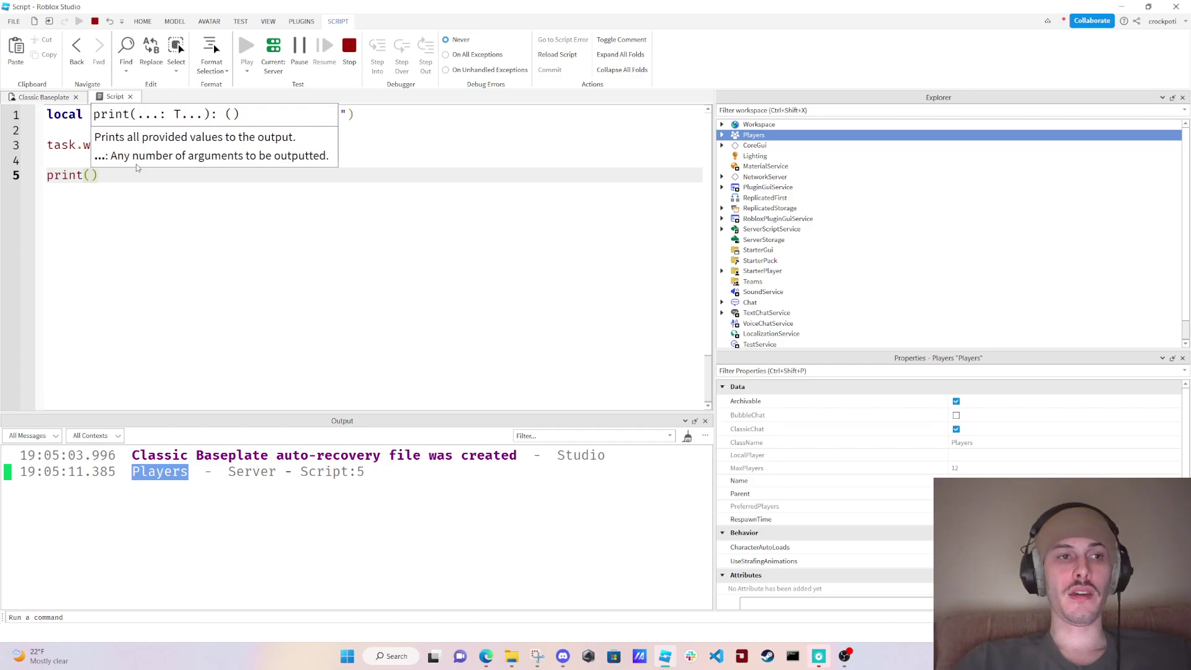
{"action": "type", "text": "#pla"}
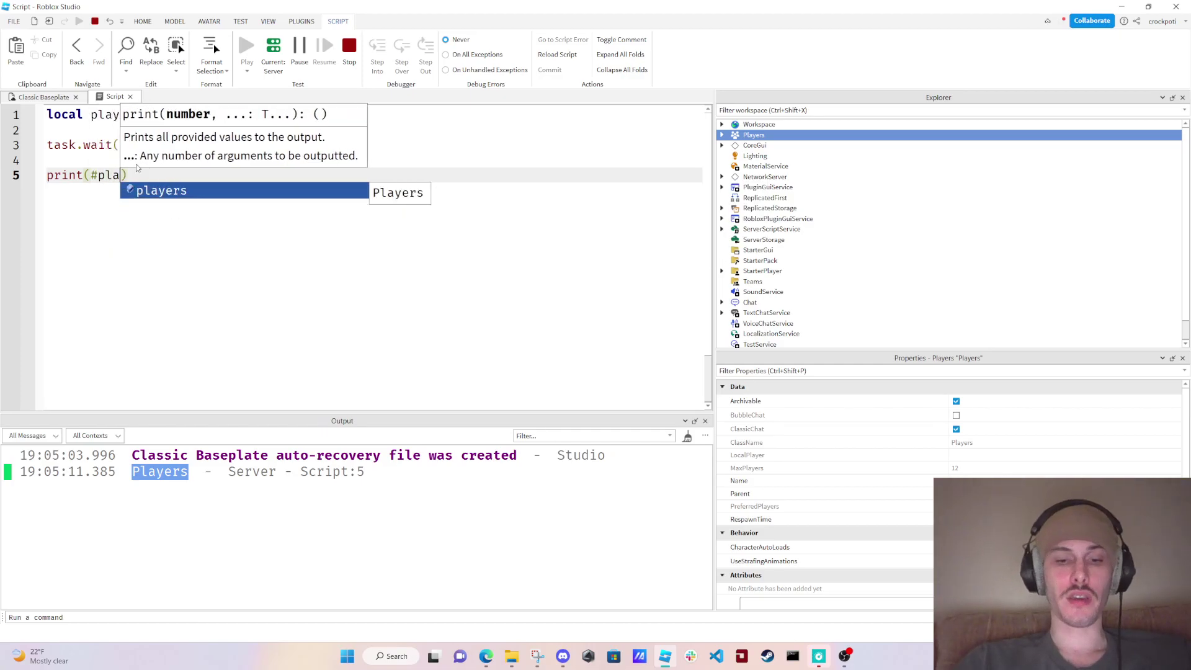
{"action": "type", "text": "yers:Ge"}
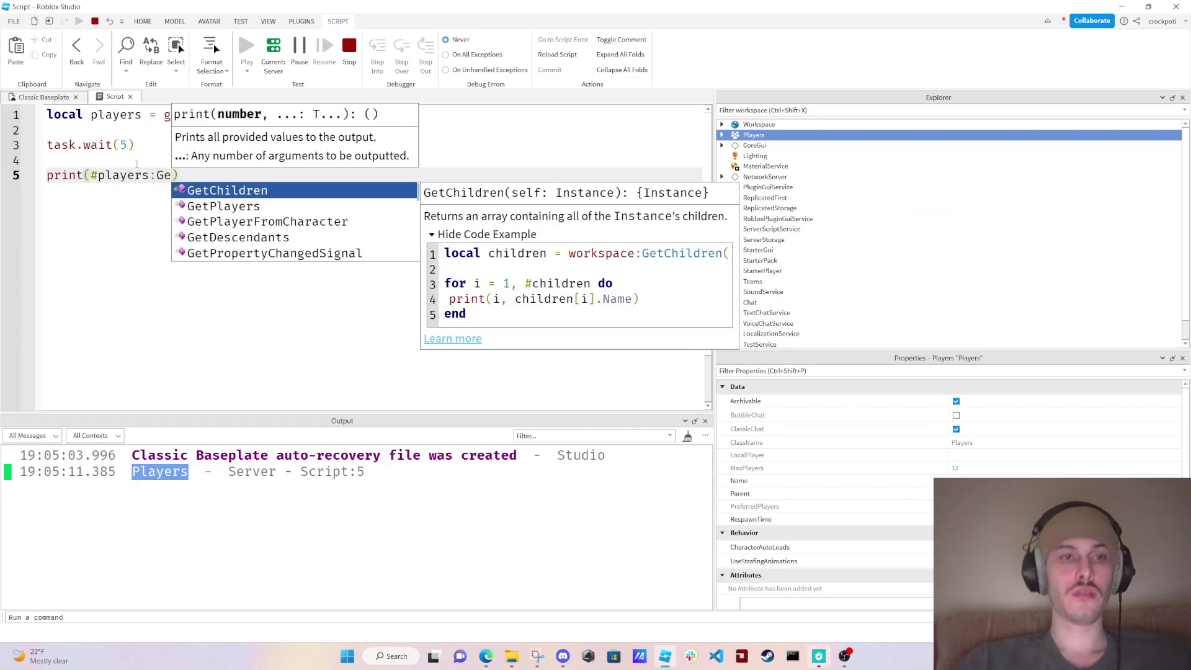
{"action": "type", "text": "t"}
{"action": "key", "text": "Down"}
{"action": "key", "text": "Tab"}
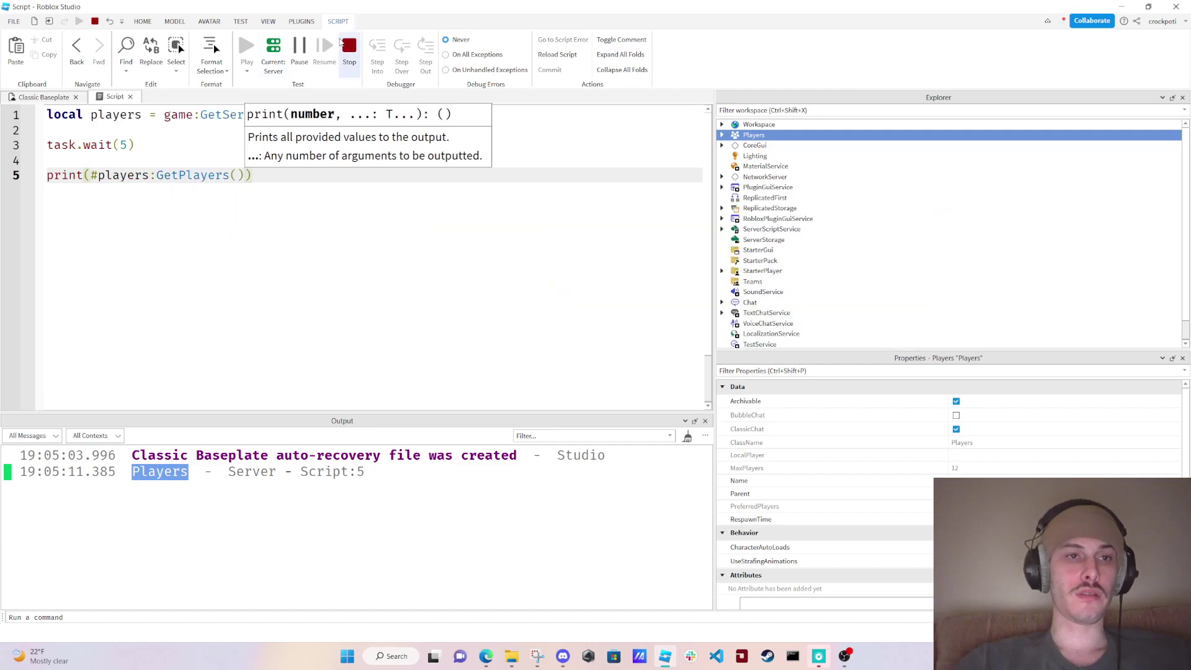
{"action": "left_click", "coordinate": [348, 44]}
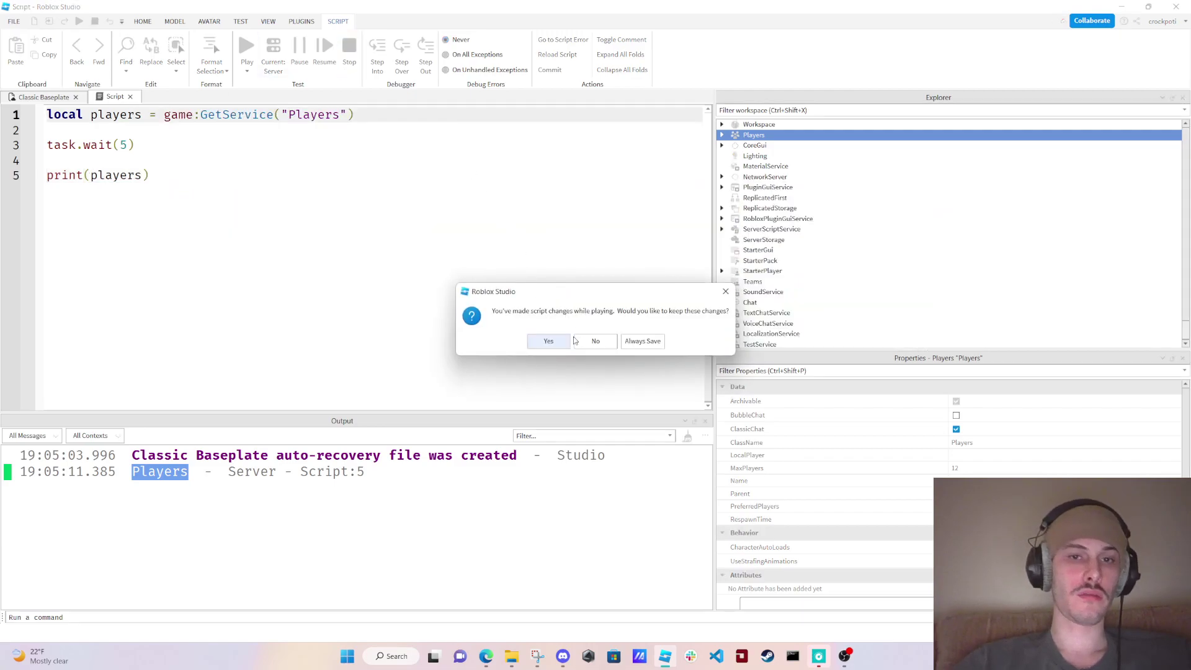
Keep the mid-test script changes and run a new playtest that prints a player count of 1
{"action": "left_click", "coordinate": [549, 341]}
{"action": "left_click", "coordinate": [247, 45]}
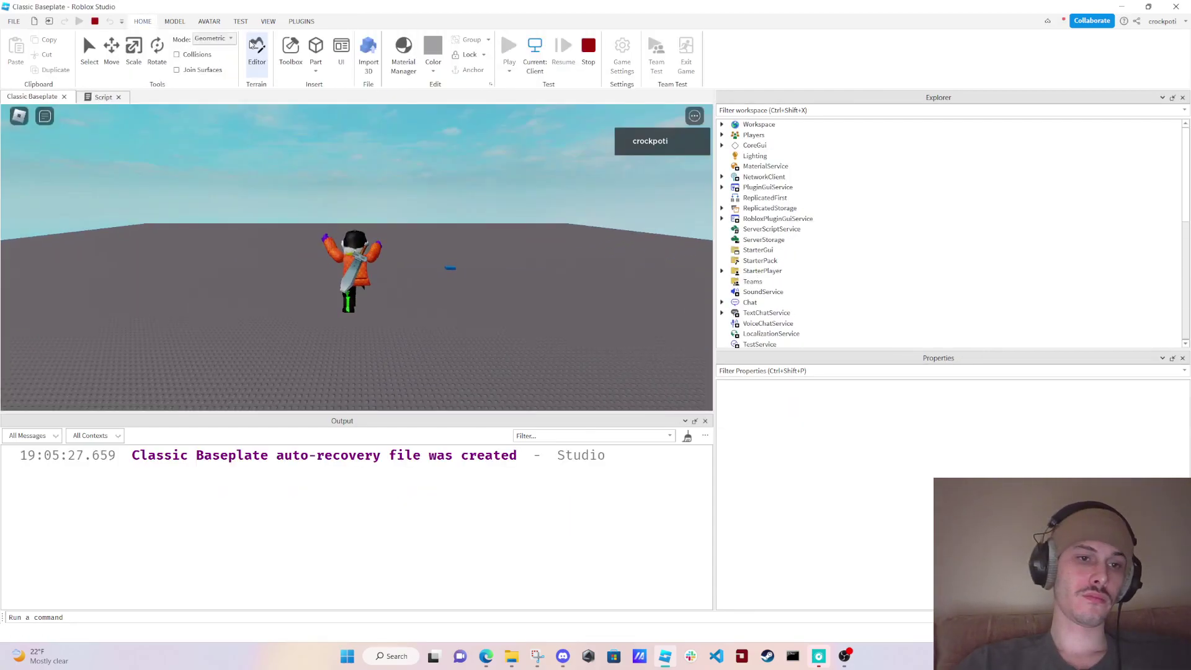
{"action": "key", "text": "w"}
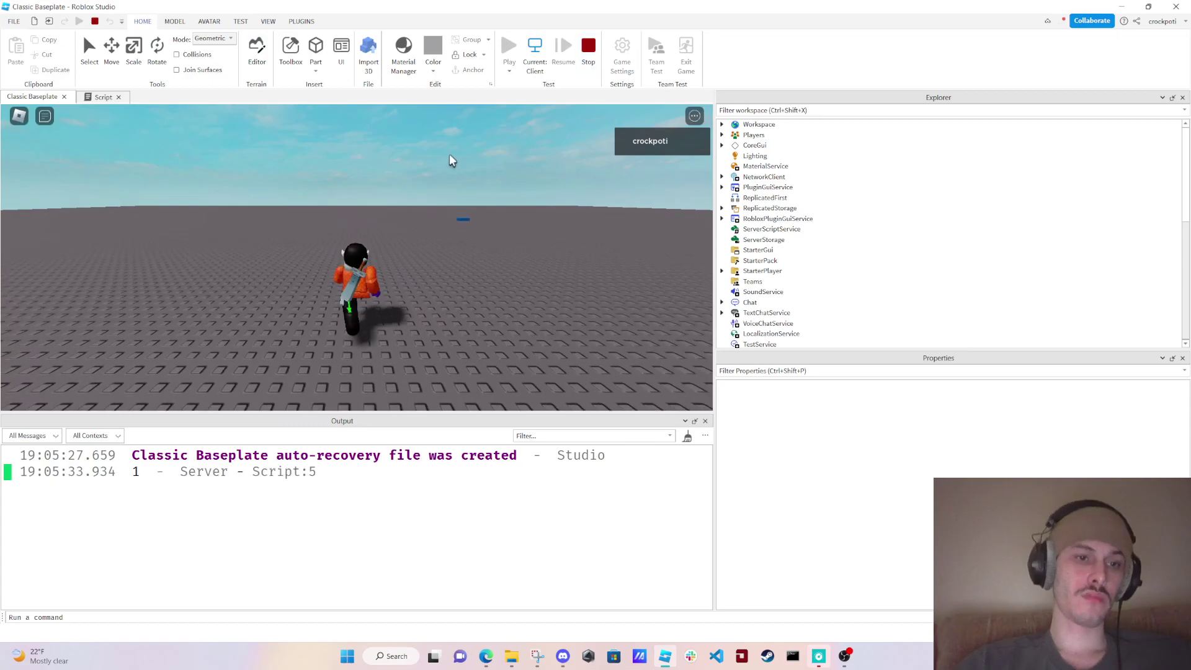
{"action": "key", "text": "space"}
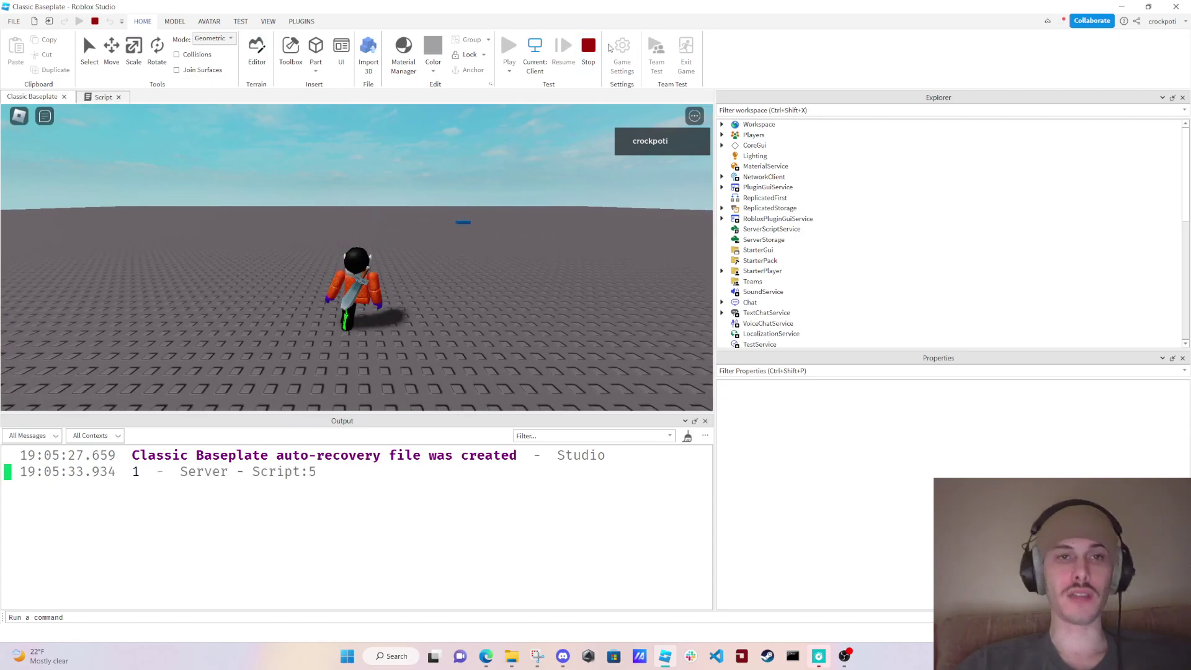
Browse Workspace and the Players service in Explorer, then end the playtest
{"action": "left_click", "coordinate": [722, 124]}
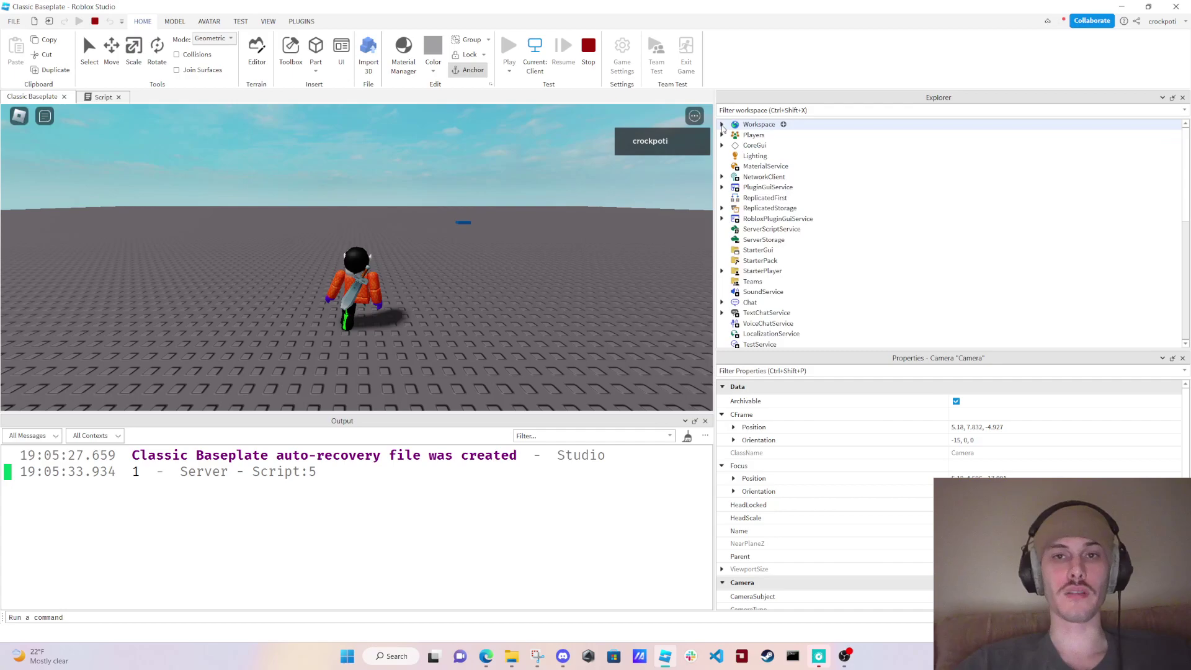
{"action": "left_click", "coordinate": [723, 136]}
{"action": "left_click", "coordinate": [728, 145]}
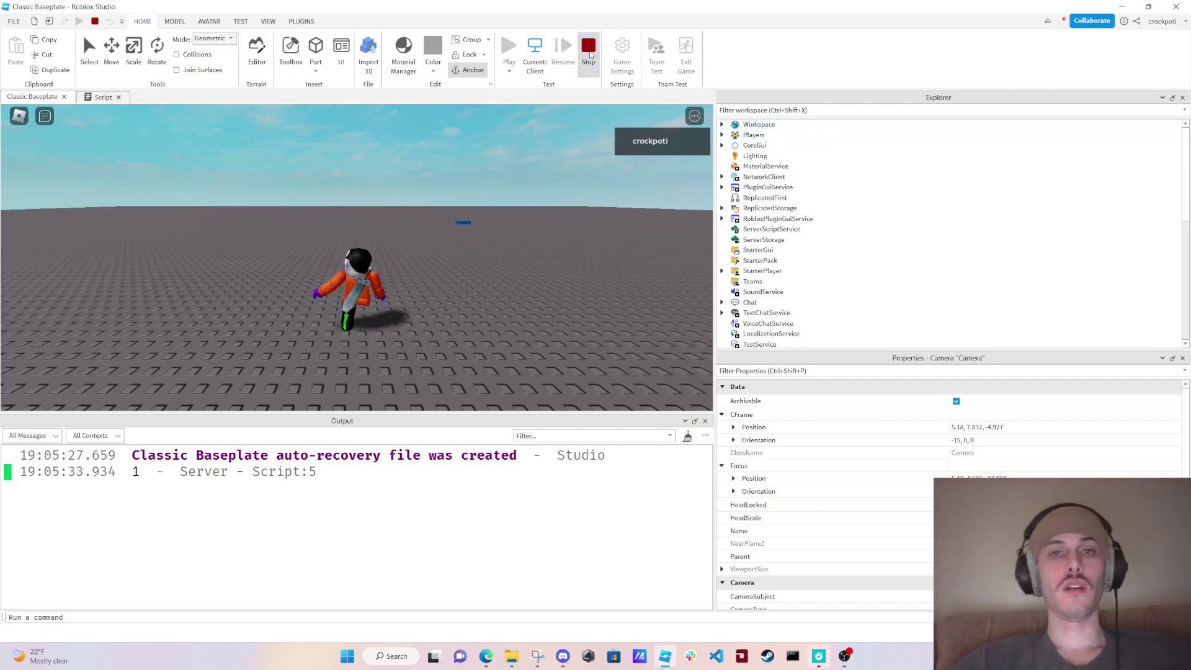
{"action": "left_click", "coordinate": [588, 49]}
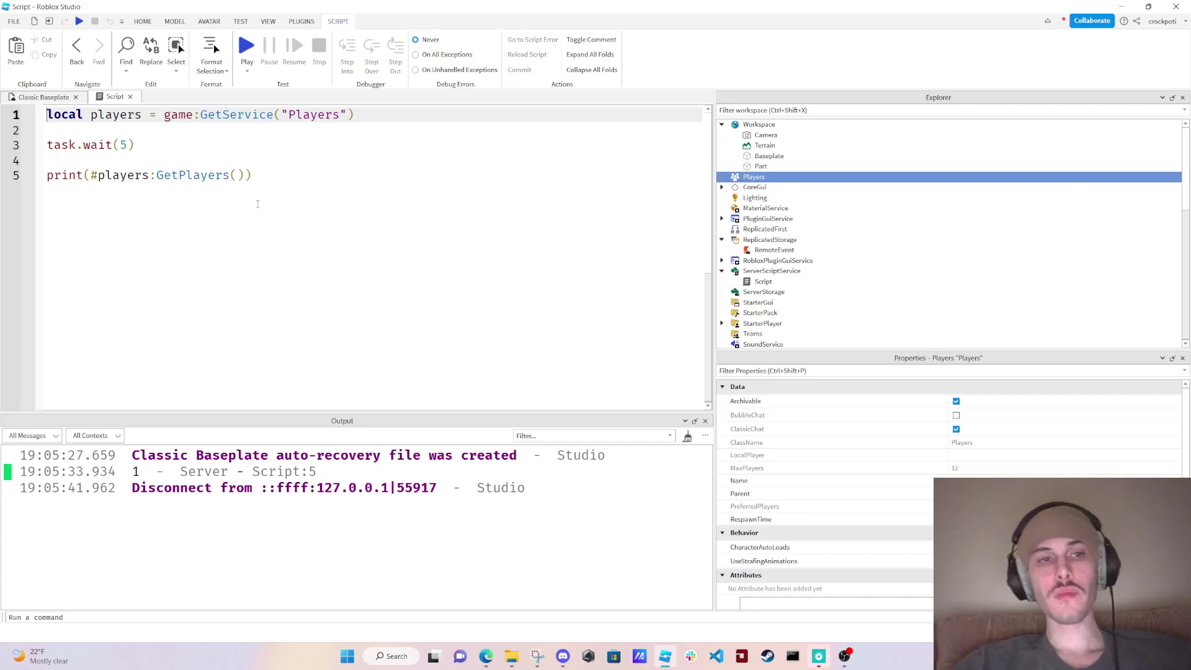
Replace line 5 with a pairs loop over players:GetPlayers() printing player.Name and player.UserId, then start a playtest
{"action": "left_click_drag", "start_coordinate": [253, 175], "coordinate": [8, 184]}
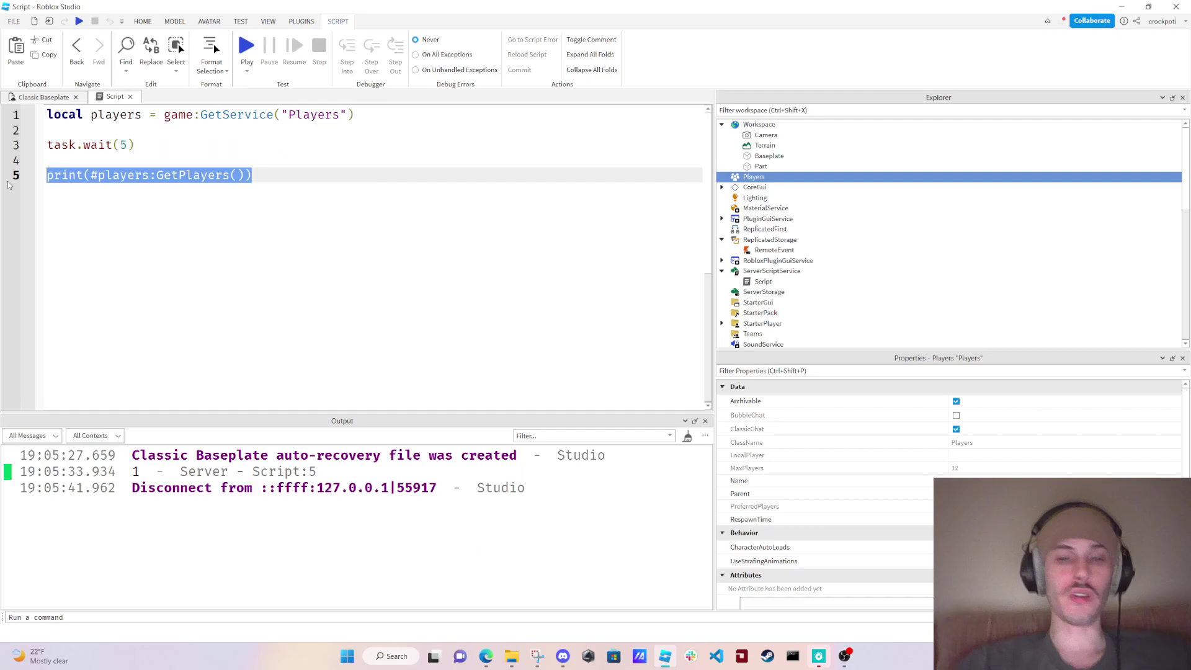
{"action": "type", "text": "for _, play"}
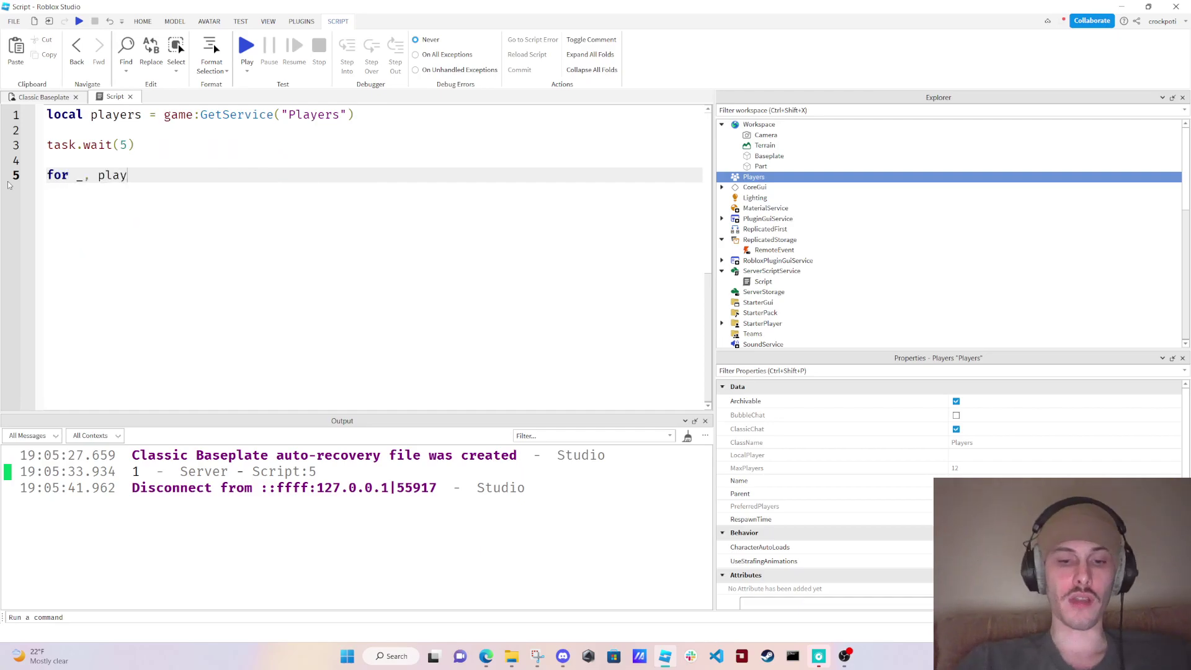
{"action": "type", "text": "er in pairs(players"}
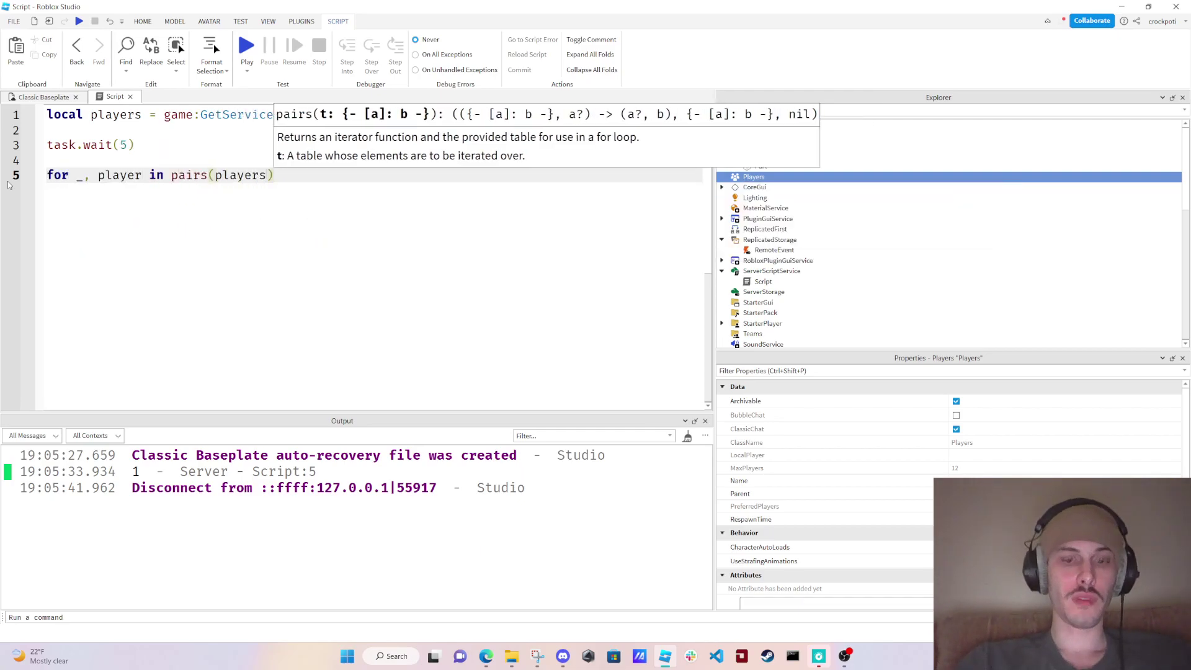
{"action": "type", "text": ":GetP"}
{"action": "key", "text": "Tab"}
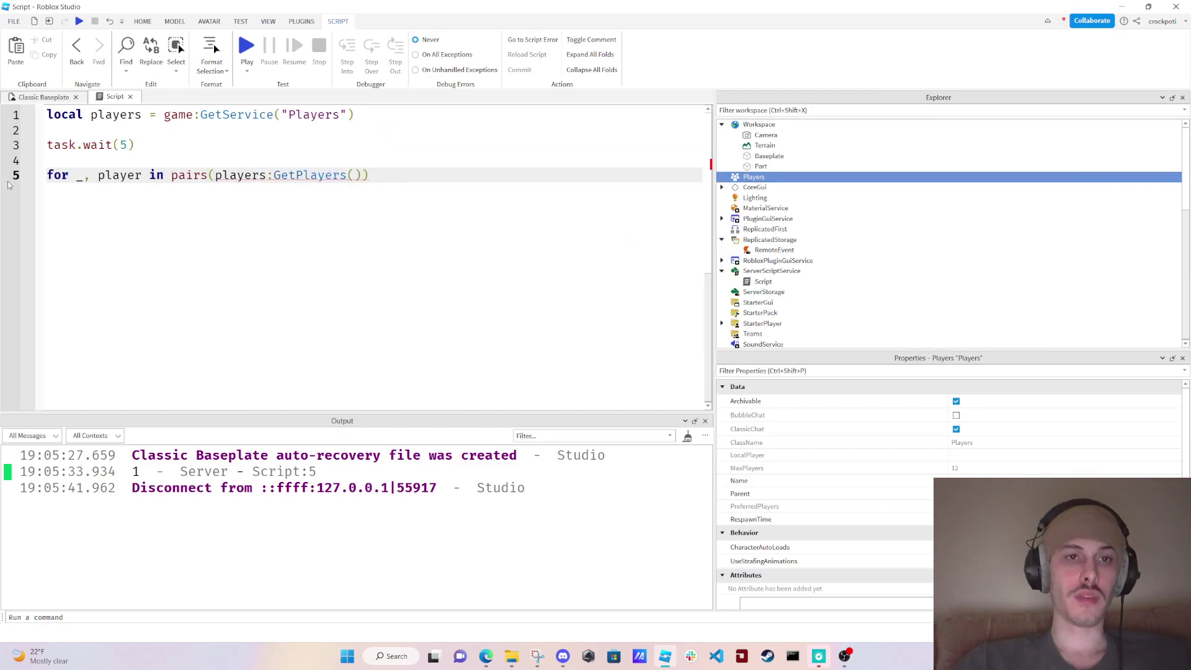
{"action": "type", "text": " do"}
{"action": "key", "text": "Return"}
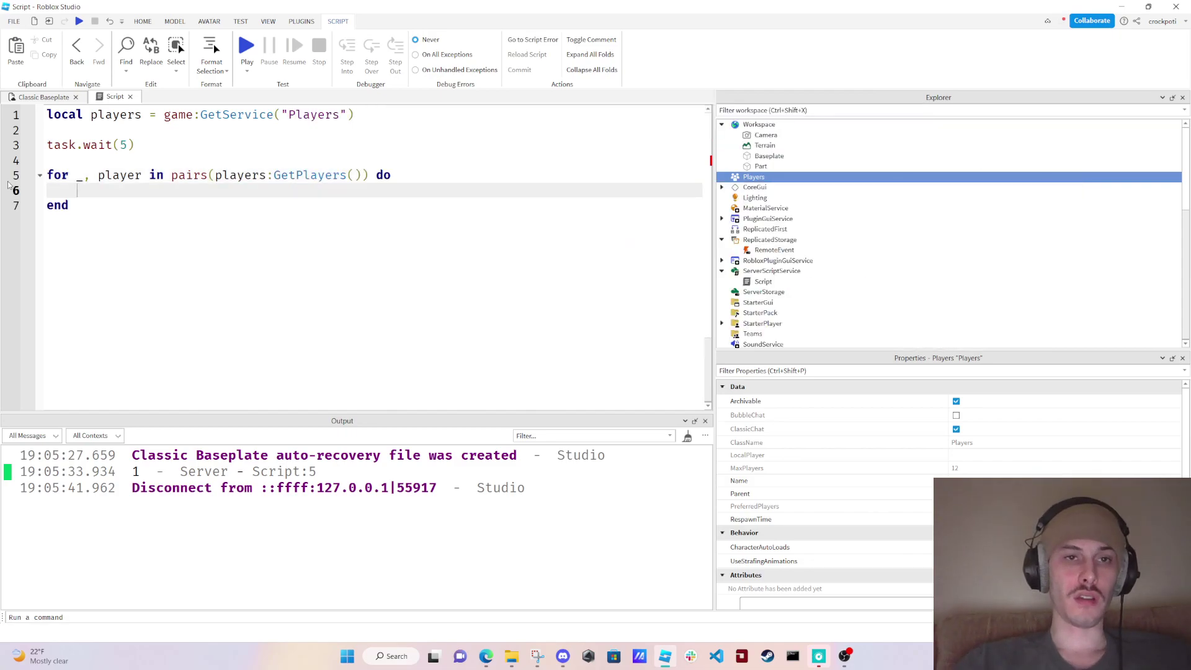
{"action": "type", "text": "print"}
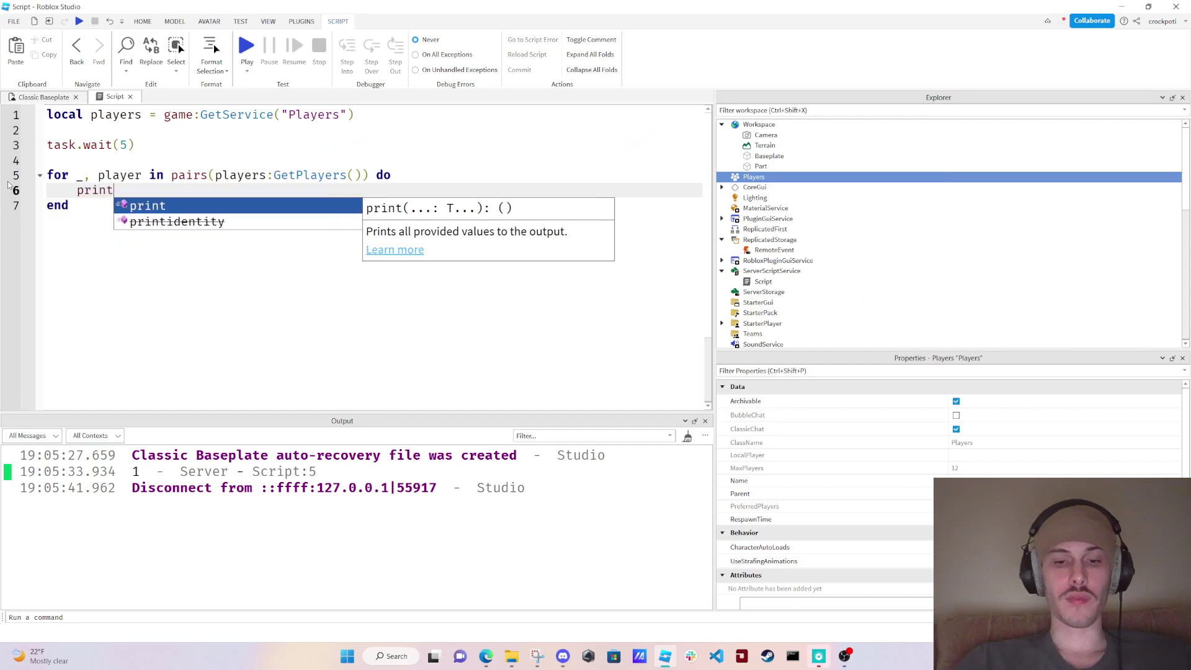
{"action": "type", "text": "(player."}
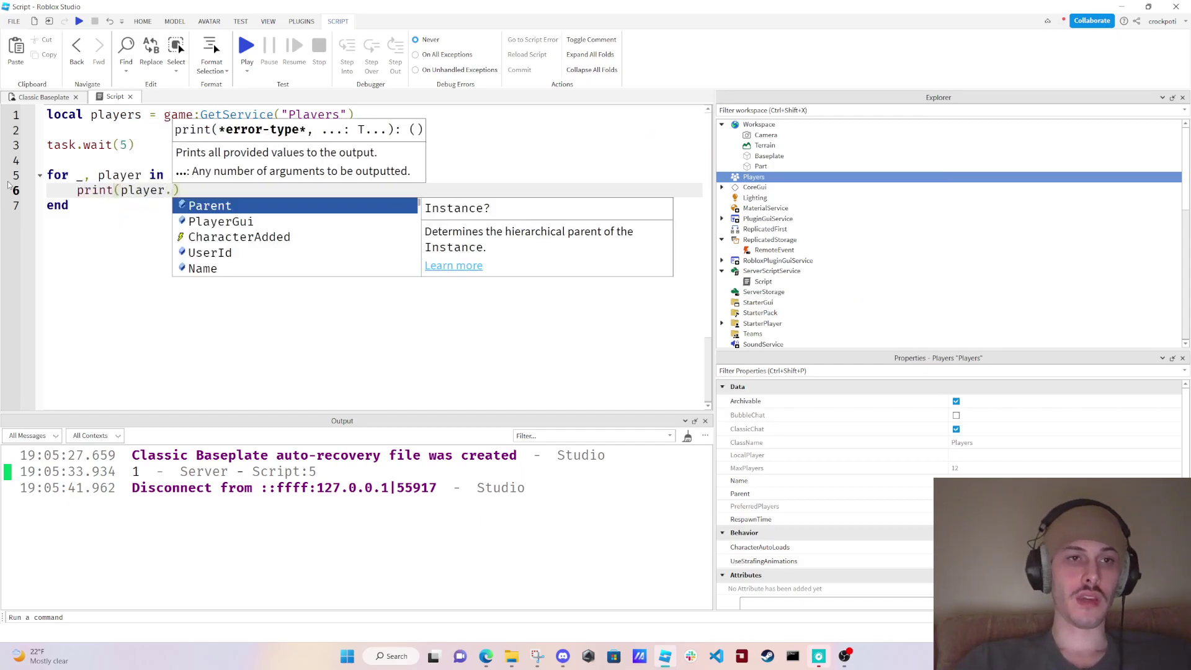
{"action": "type", "text": "N"}
{"action": "key", "text": "Tab"}
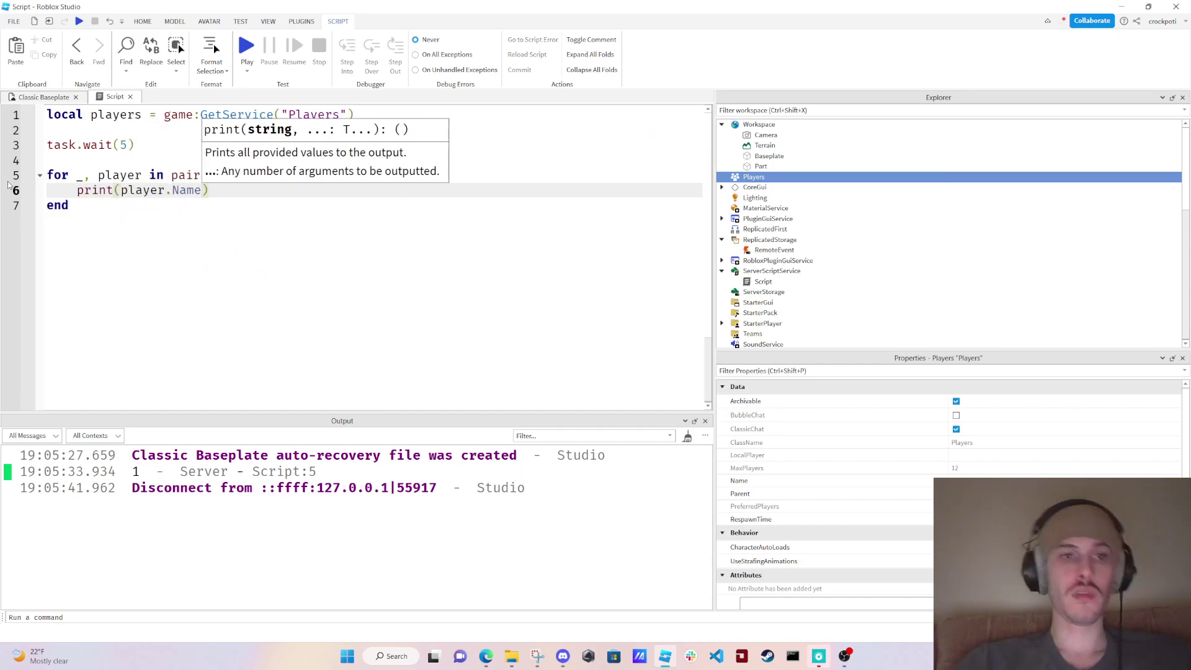
{"action": "type", "text": ", player"}
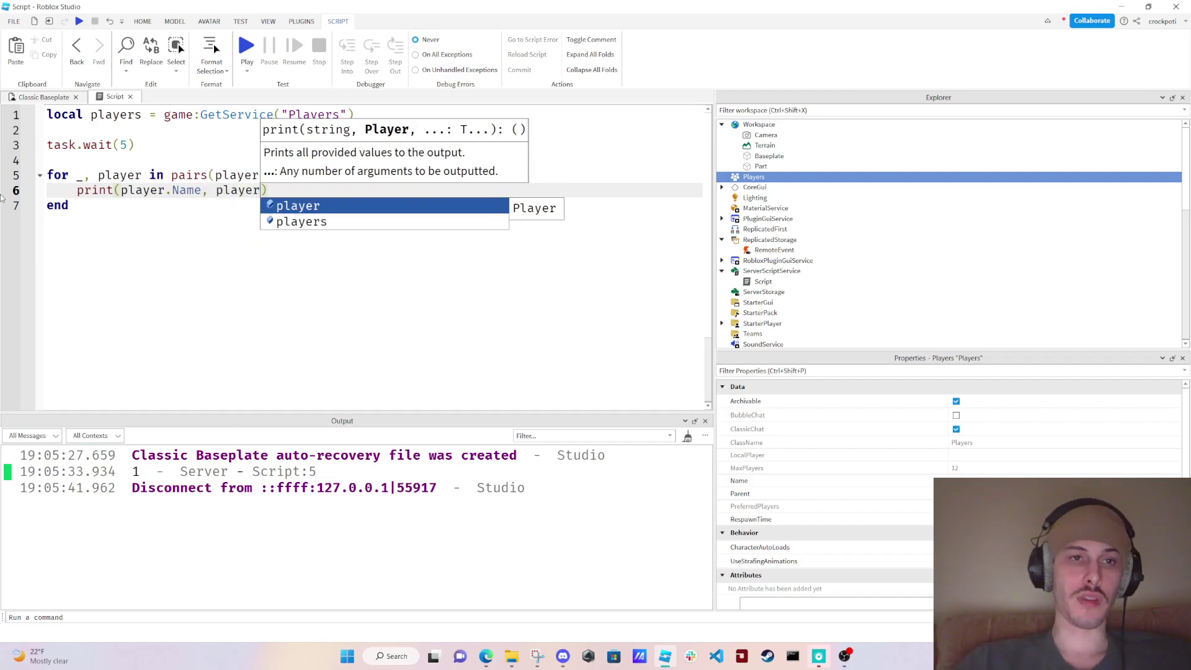
{"action": "type", "text": ".User"}
{"action": "key", "text": "Tab"}
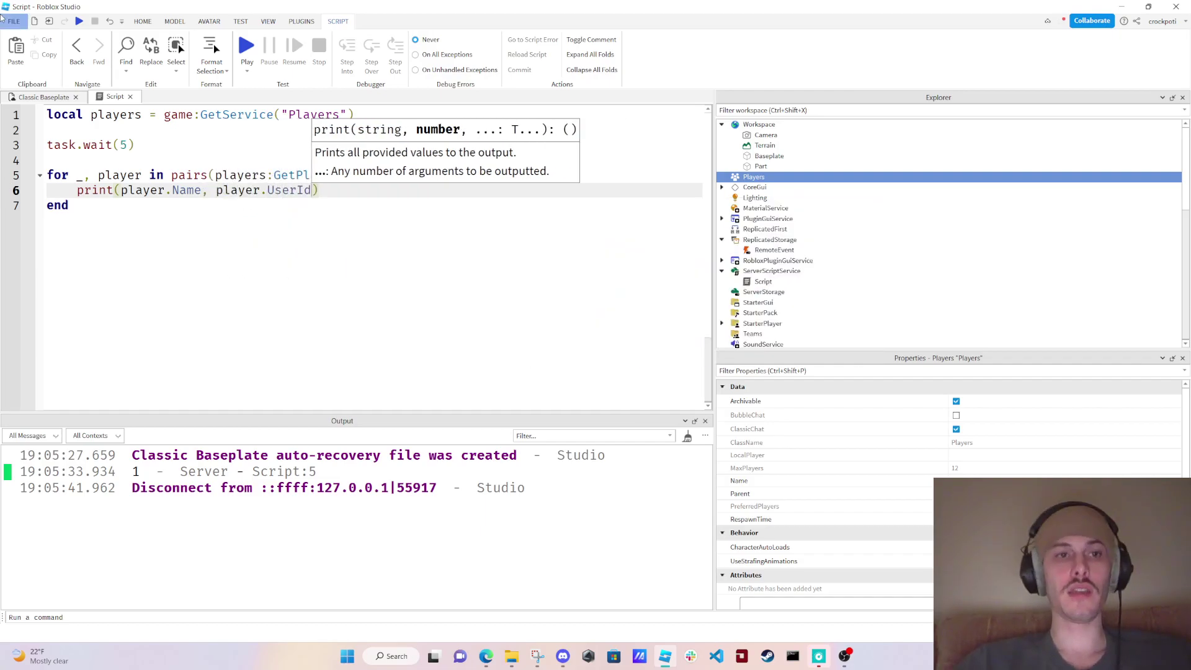
{"action": "left_click", "coordinate": [247, 46]}
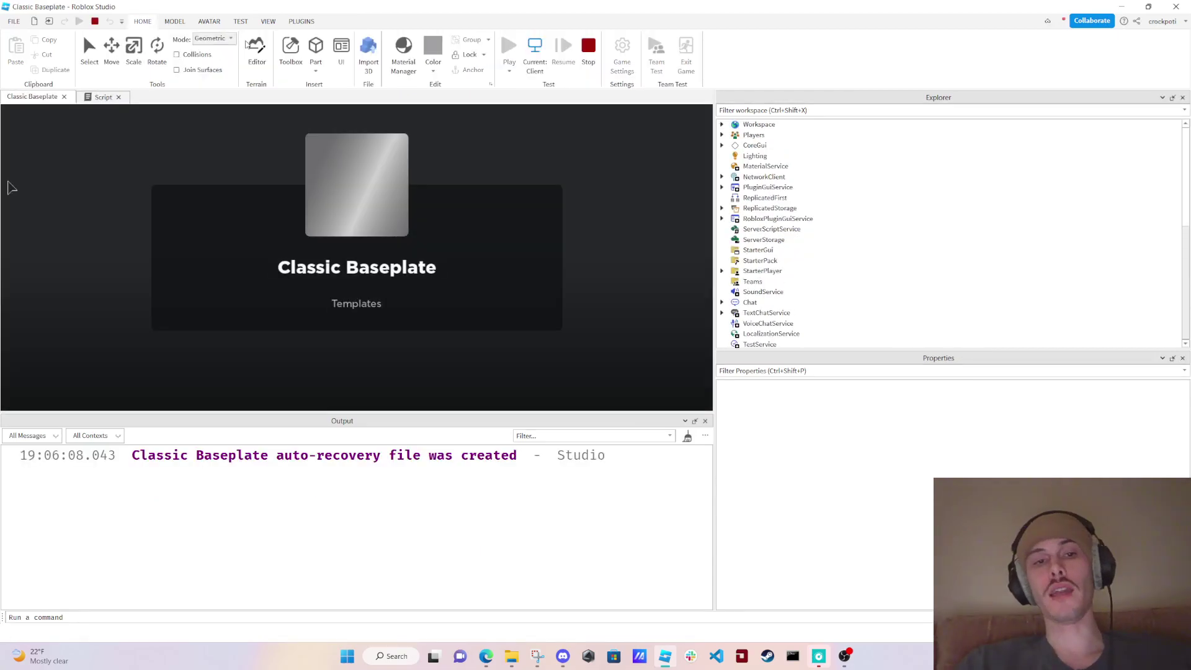
{"action": "key", "text": "w"}
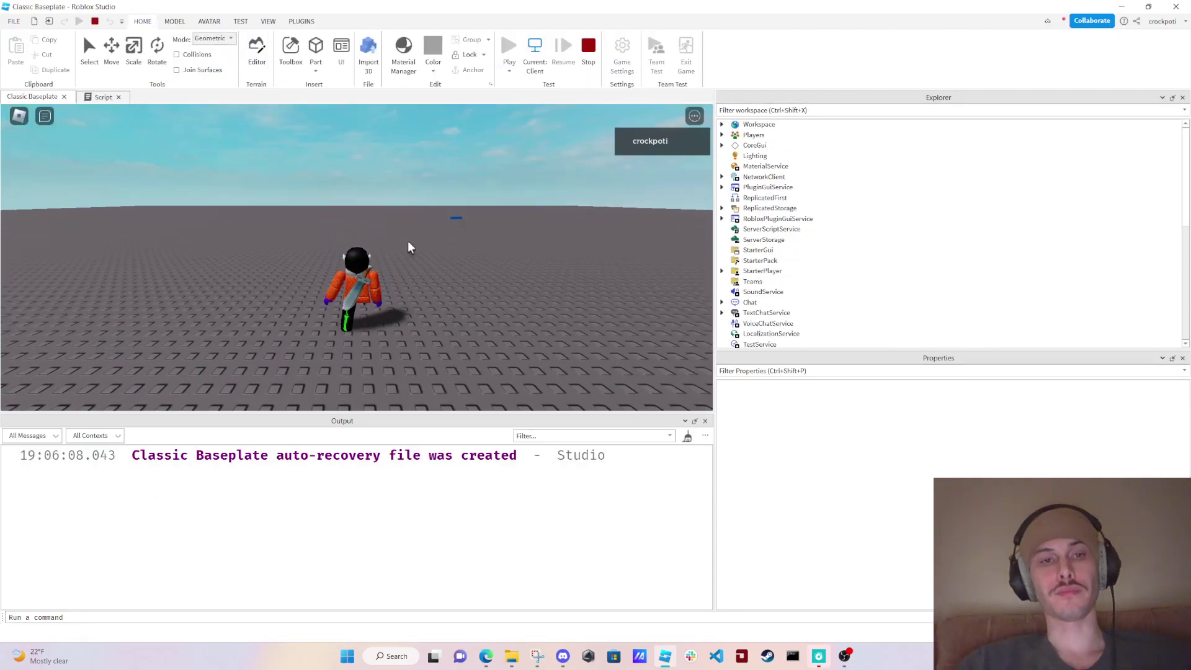
{"action": "key", "text": "s"}
{"action": "key", "text": "w"}
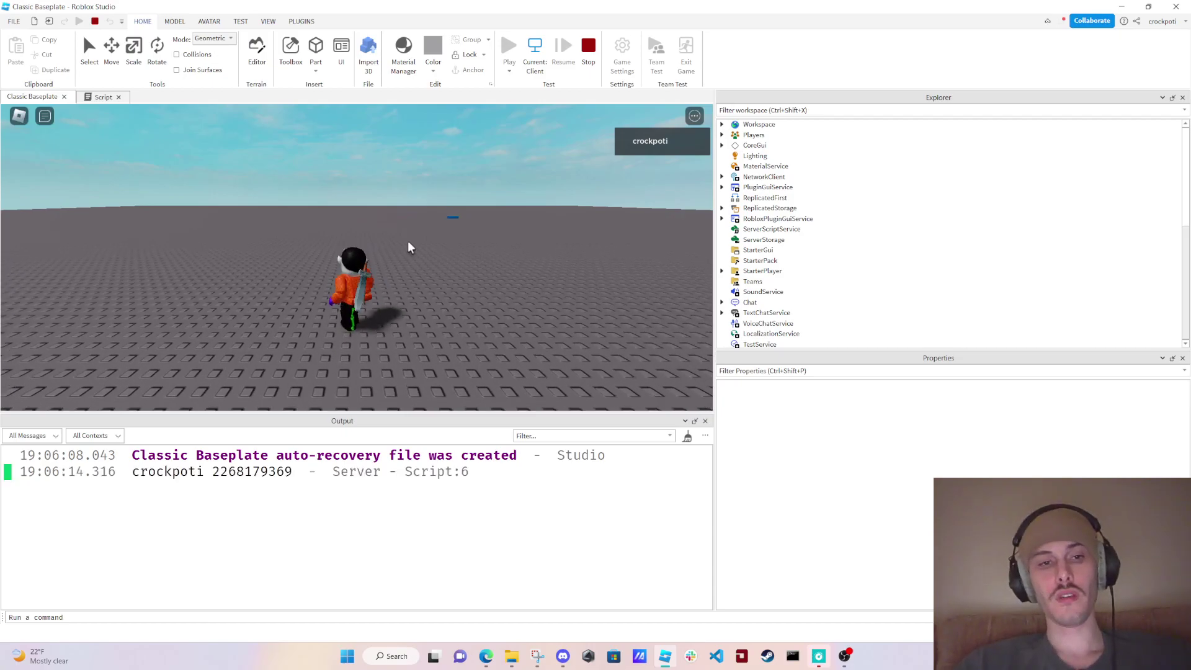
{"action": "key", "text": "a"}
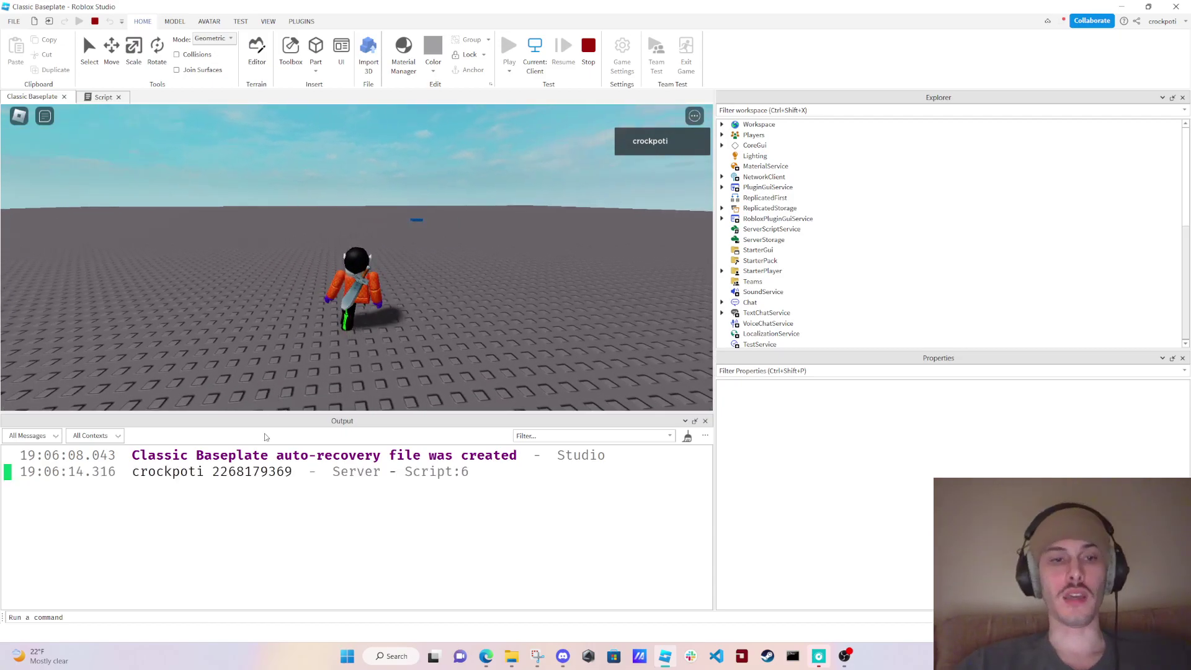
{"action": "left_click", "coordinate": [592, 58]}
{"action": "left_click_drag", "start_coordinate": [332, 240], "coordinate": [43, 168]}
Delete the player loop, leaving GetService and task.wait(5), and start another playtest
{"action": "key", "text": "BackSpace"}
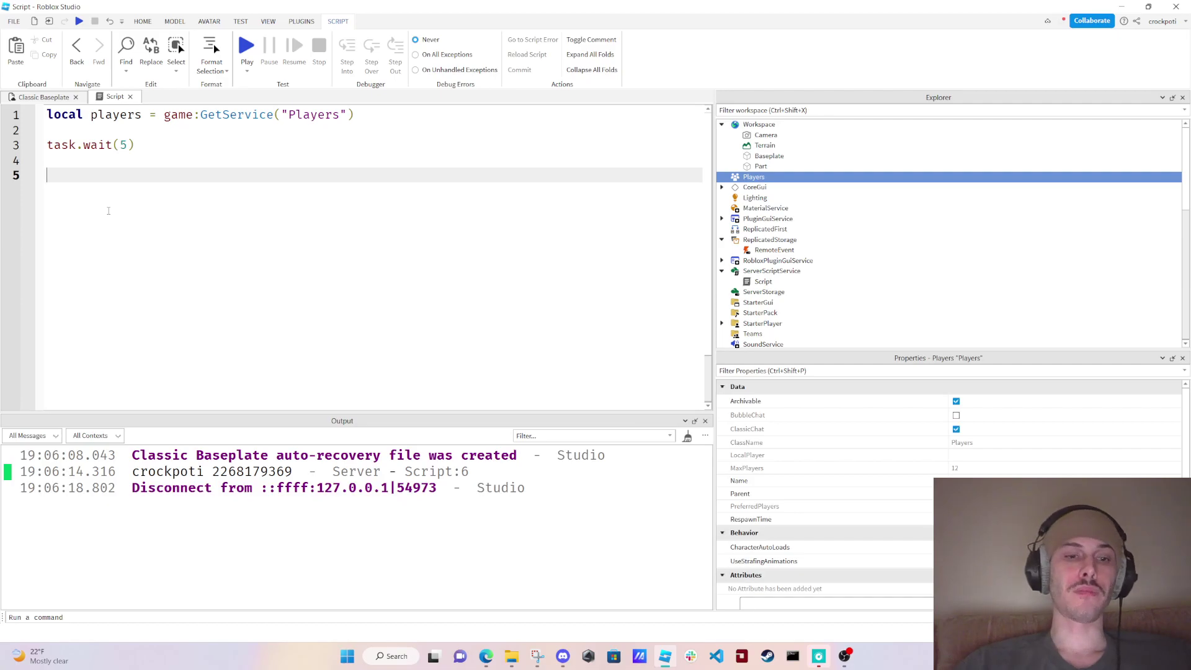
{"action": "type", "text": "player"}
{"action": "key", "text": "BackSpace"}
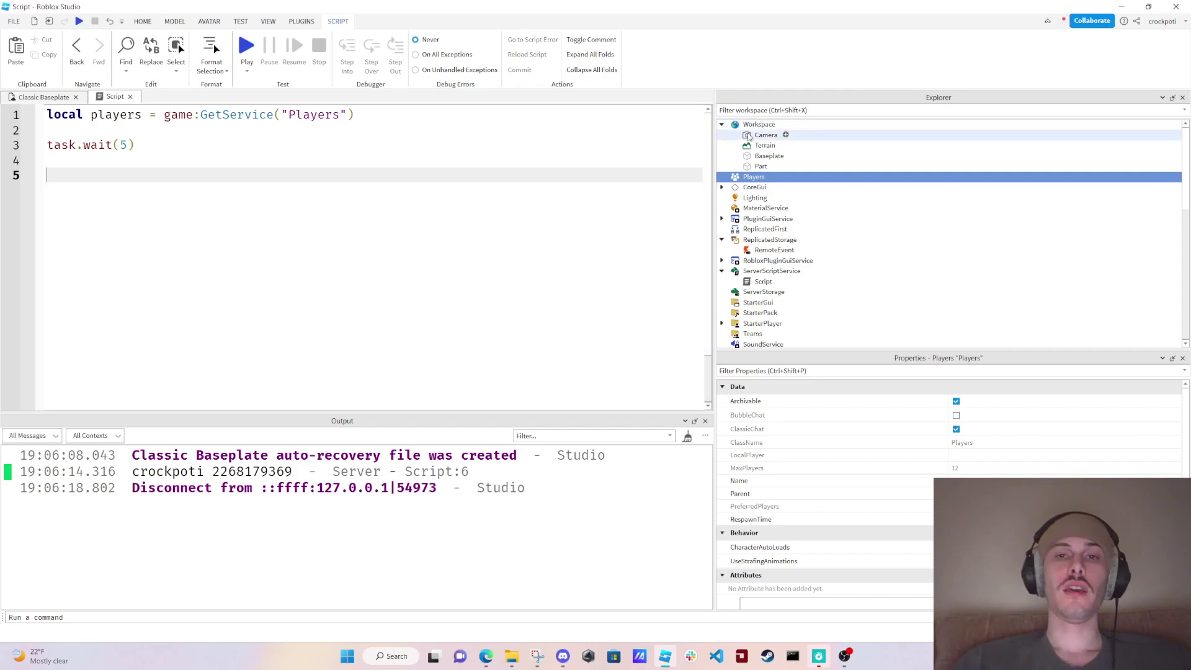
{"action": "left_click", "coordinate": [247, 46]}
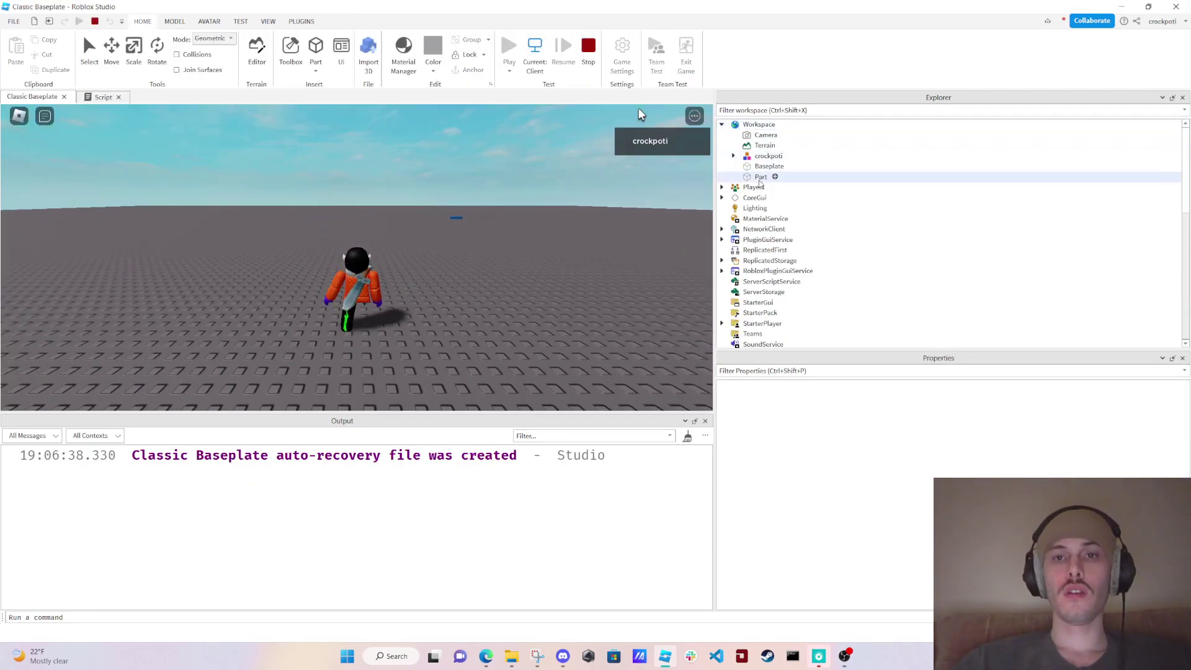
Expand the crockpoti character model and inspect LowerTorso, leg parts, RightHand and LeftFoot in Properties
{"action": "left_click", "coordinate": [733, 156]}
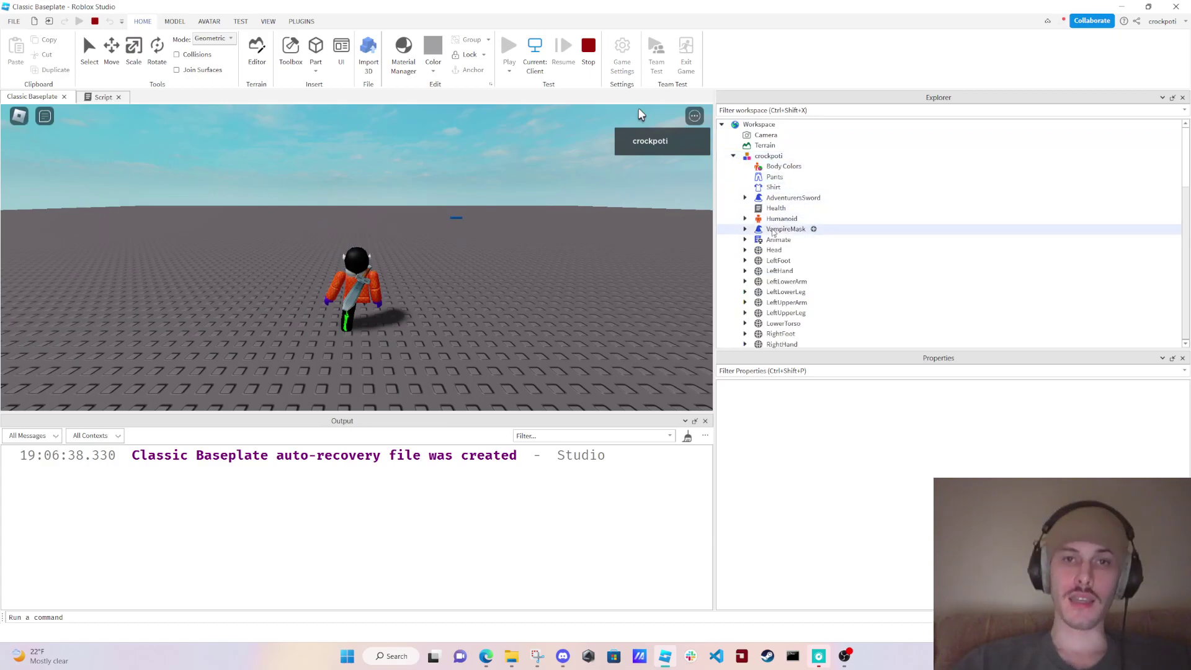
{"action": "scroll", "coordinate": [791, 233], "scroll_direction": "down", "scroll_amount": 3}
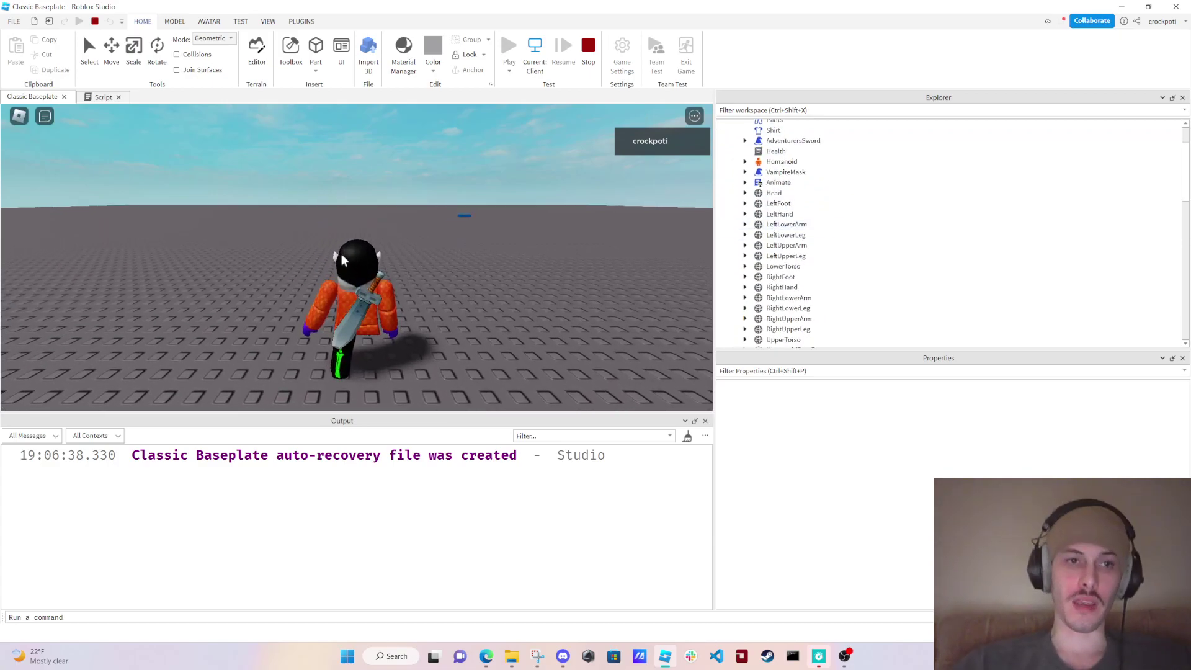
{"action": "left_click", "coordinate": [795, 266]}
{"action": "left_click", "coordinate": [785, 234]}
{"action": "left_click", "coordinate": [783, 288]}
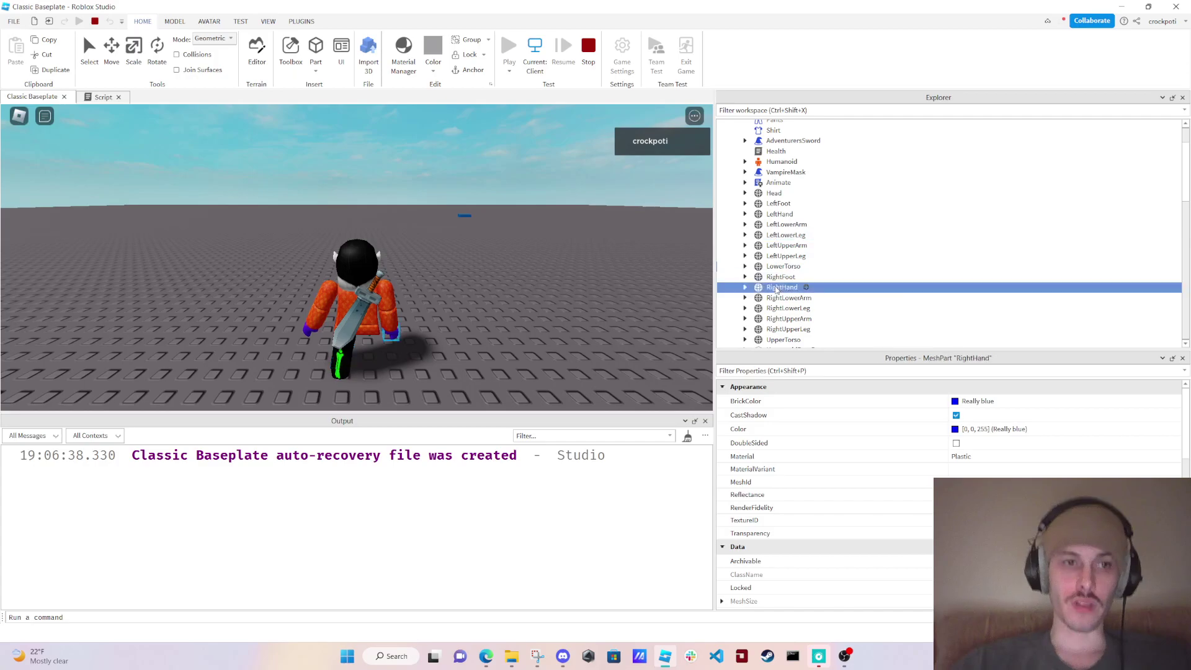
{"action": "left_click", "coordinate": [787, 308]}
{"action": "left_click", "coordinate": [750, 414]}
{"action": "left_click", "coordinate": [788, 329]}
{"action": "left_click", "coordinate": [781, 286]}
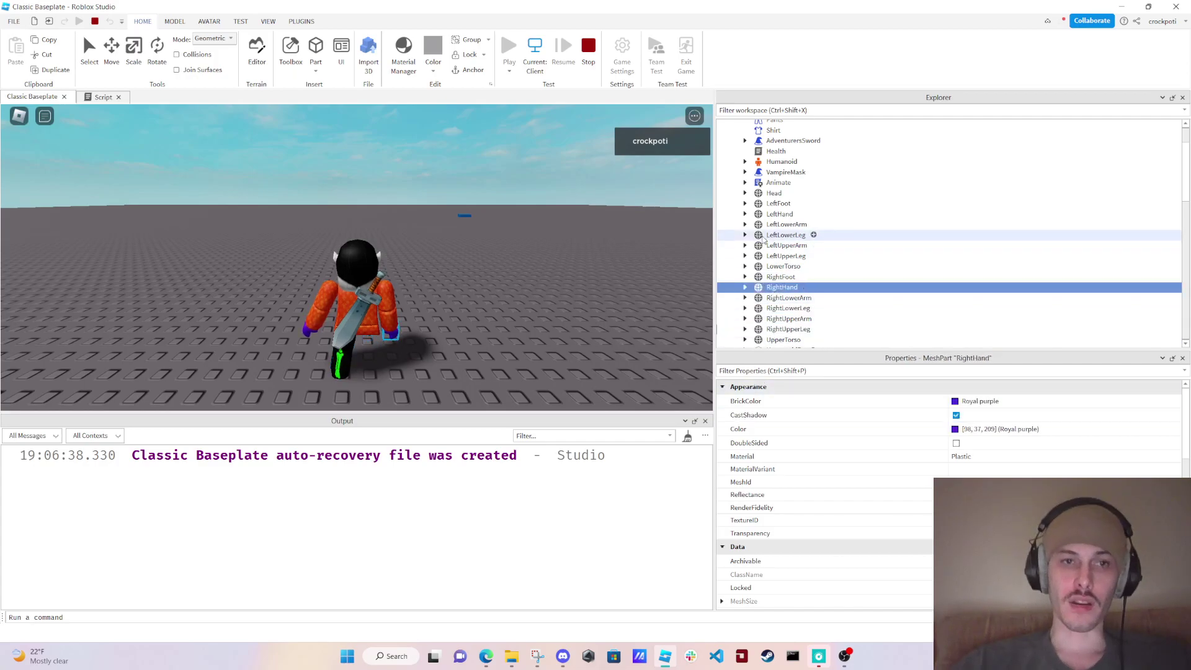
{"action": "left_click", "coordinate": [779, 203]}
{"action": "scroll", "coordinate": [778, 206], "scroll_direction": "up", "scroll_amount": 3}
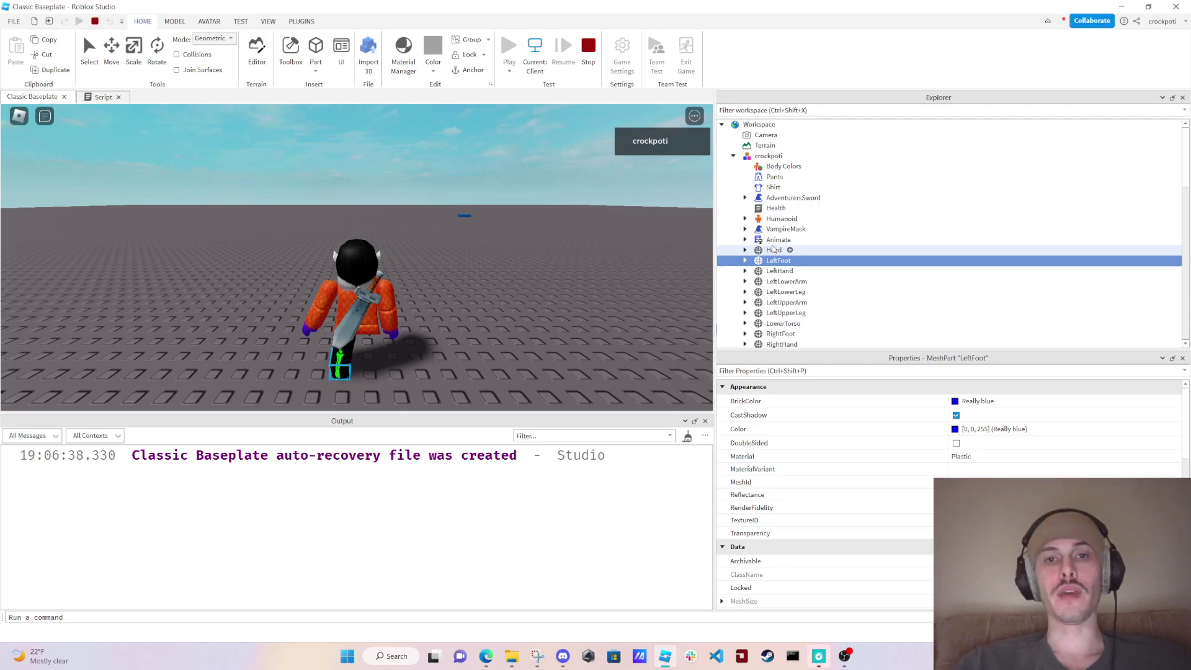
{"action": "scroll", "coordinate": [800, 283], "scroll_direction": "down", "scroll_amount": 5}
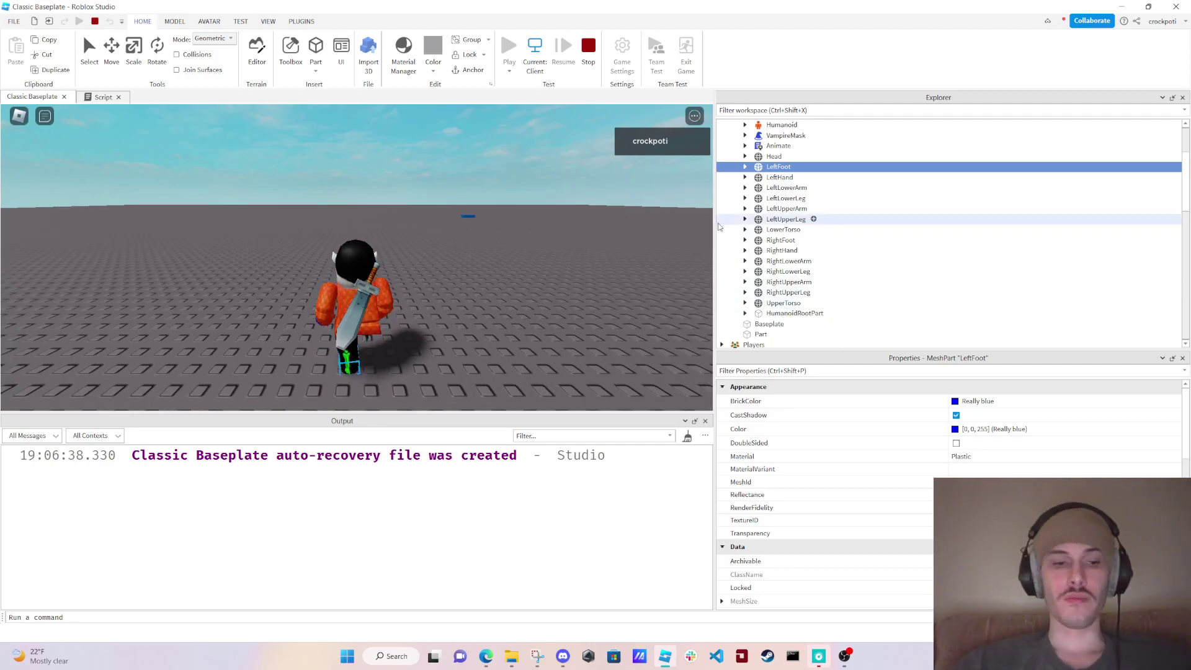
{"action": "scroll", "coordinate": [773, 187], "scroll_direction": "up", "scroll_amount": 1}
Filter the Humanoid's properties by 'spe' and set WalkSpeed from 16 to 50
{"action": "left_click", "coordinate": [774, 139]}
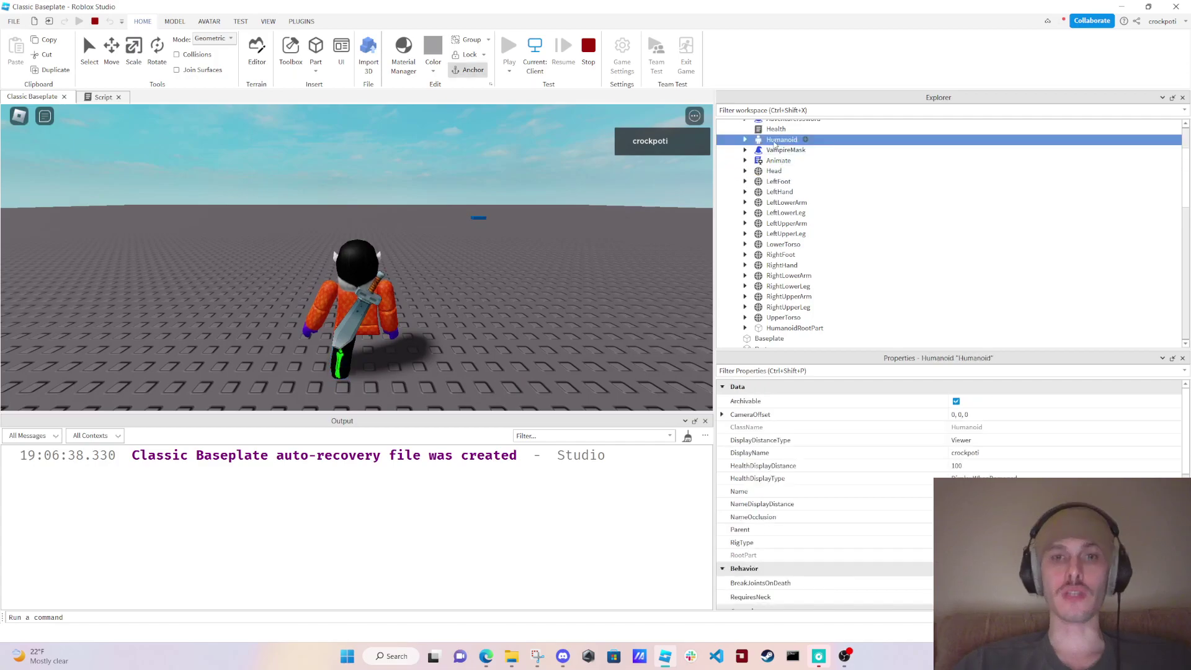
{"action": "scroll", "coordinate": [833, 526], "scroll_direction": "down", "scroll_amount": 3}
{"action": "scroll", "coordinate": [834, 527], "scroll_direction": "down", "scroll_amount": 3}
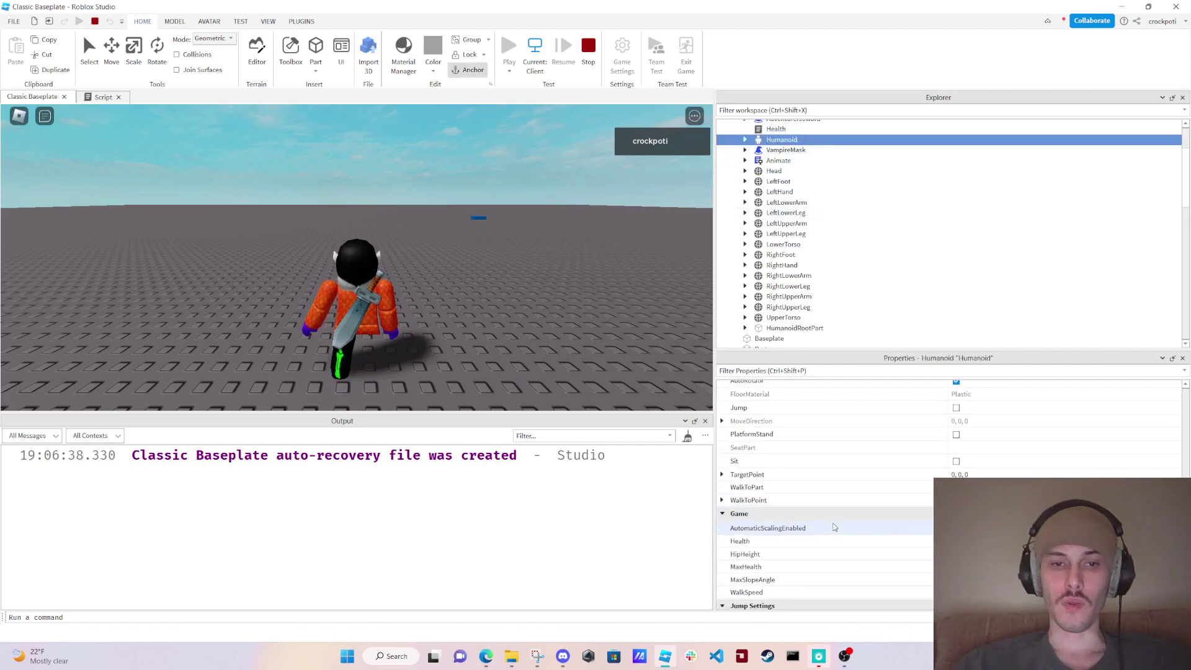
{"action": "scroll", "coordinate": [833, 528], "scroll_direction": "up", "scroll_amount": 1}
{"action": "scroll", "coordinate": [838, 530], "scroll_direction": "up", "scroll_amount": 2}
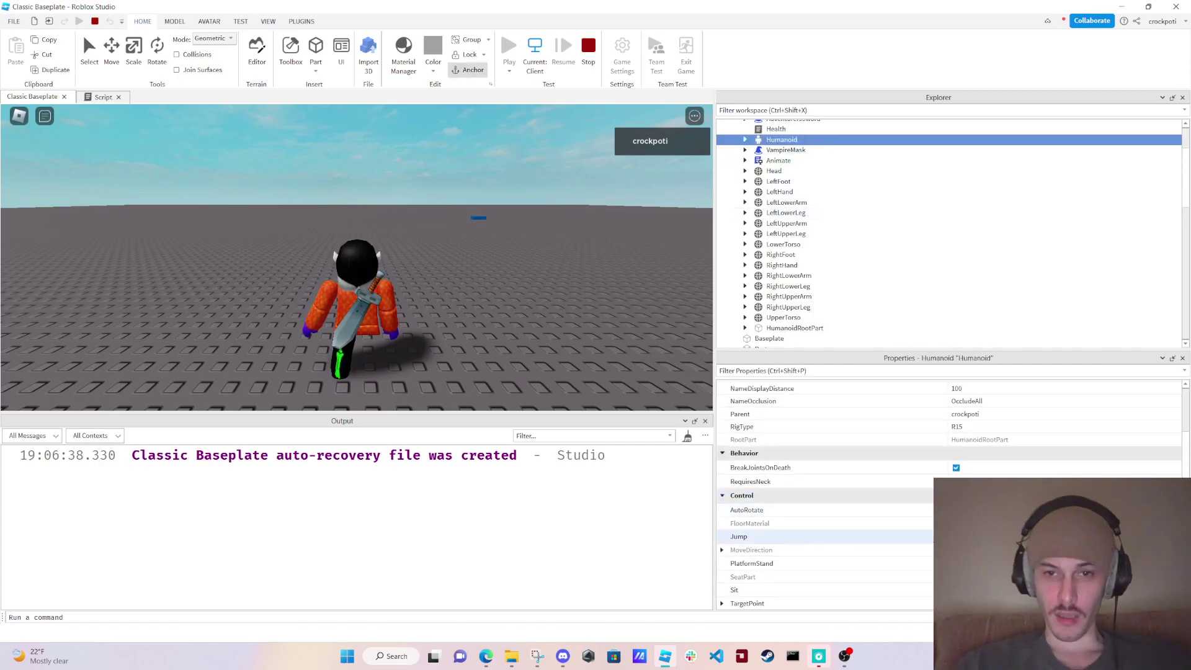
{"action": "scroll", "coordinate": [835, 537], "scroll_direction": "up", "scroll_amount": 1}
{"action": "scroll", "coordinate": [835, 538], "scroll_direction": "up", "scroll_amount": 1}
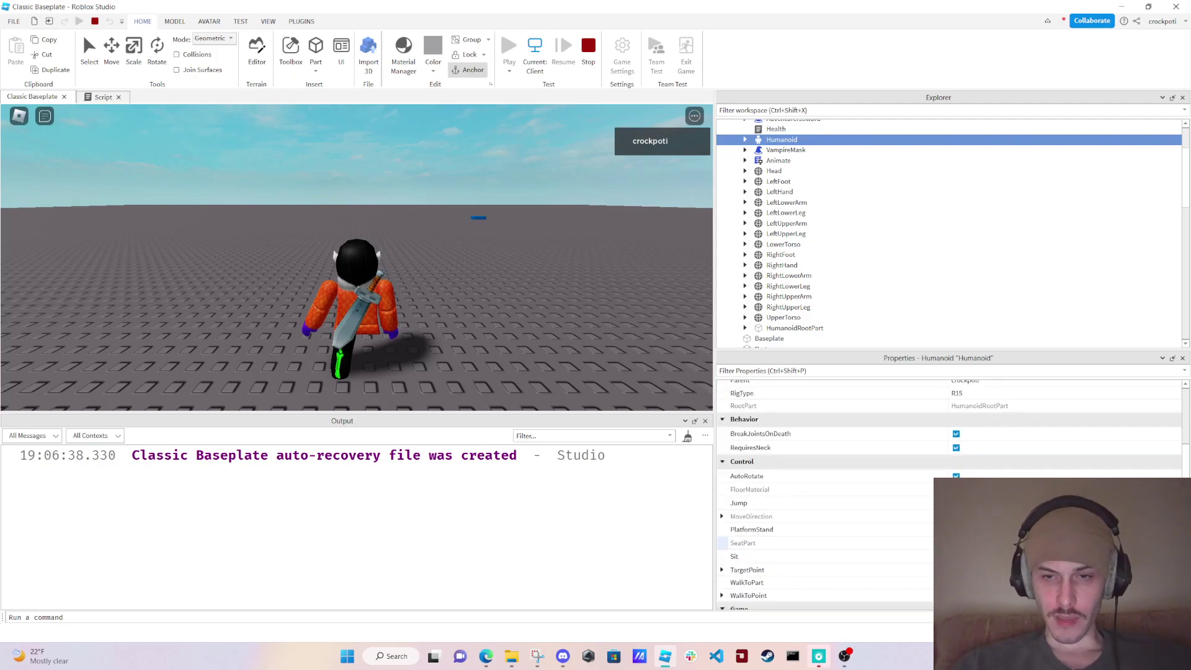
{"action": "scroll", "coordinate": [835, 539], "scroll_direction": "up", "scroll_amount": 1}
{"action": "scroll", "coordinate": [834, 541], "scroll_direction": "up", "scroll_amount": 1}
{"action": "left_click", "coordinate": [890, 371]}
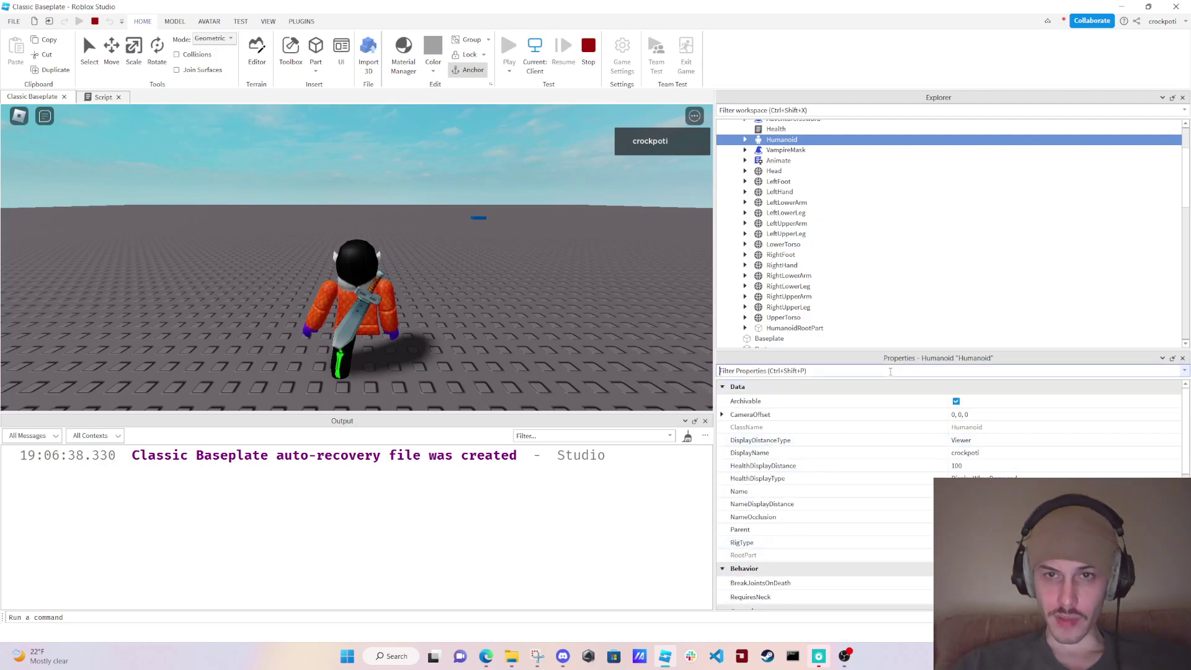
{"action": "type", "text": "spe"}
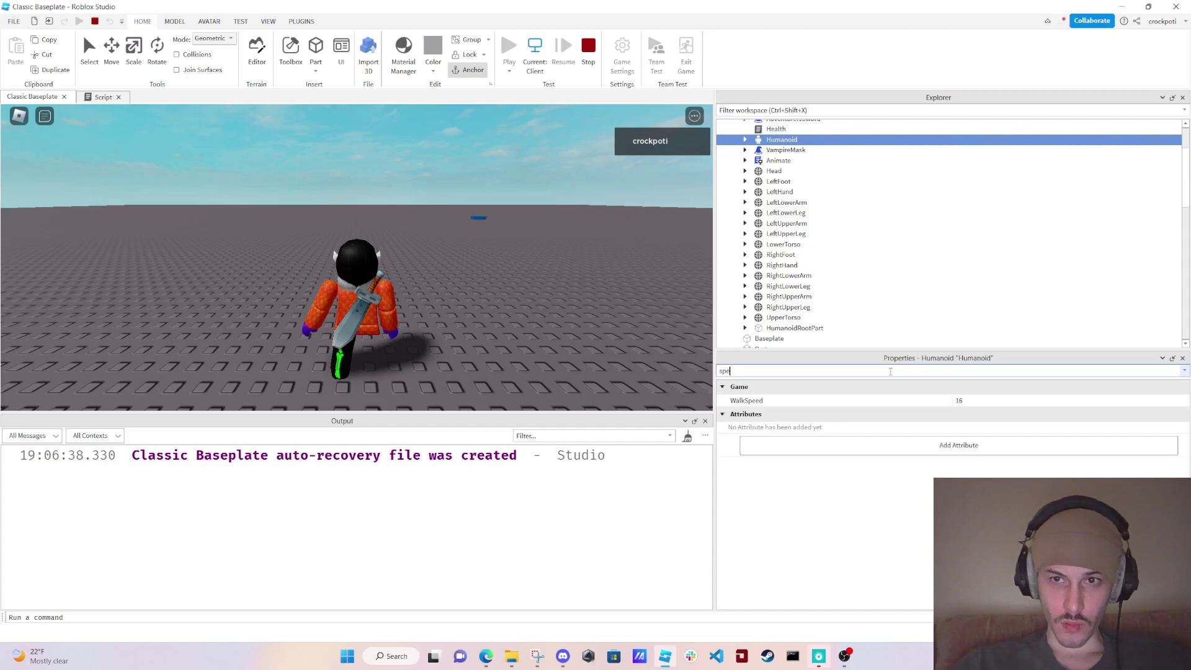
{"action": "left_click", "coordinate": [974, 403]}
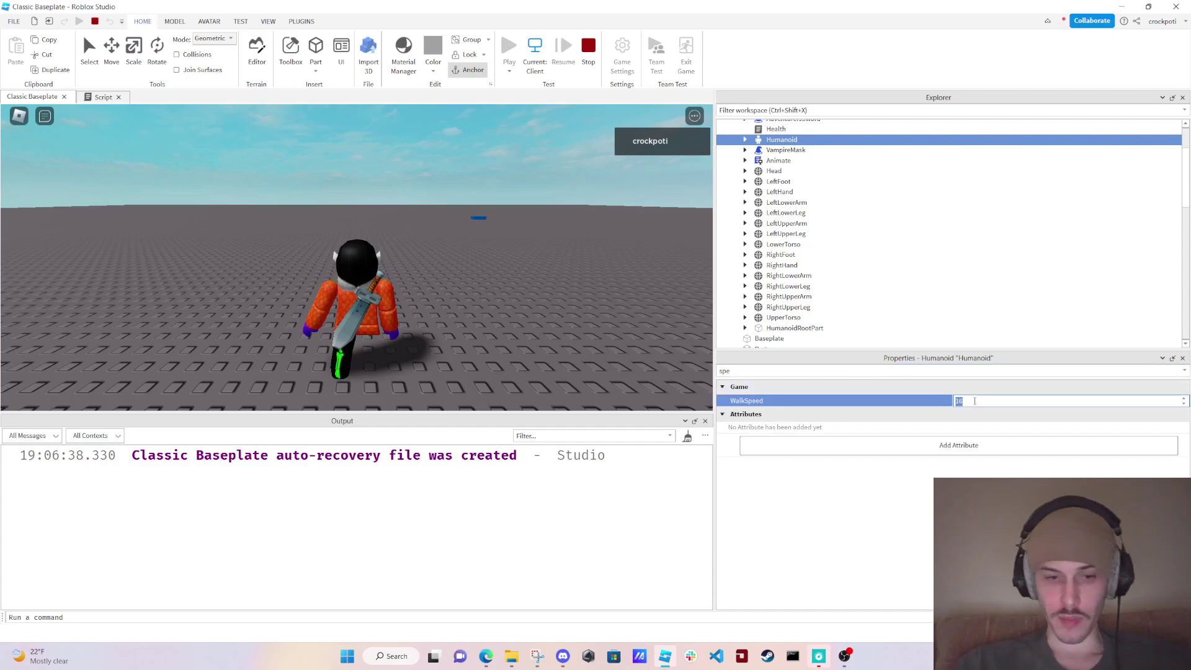
{"action": "type", "text": "50"}
{"action": "key", "text": "Return"}
Run and jump the character at the new speed, then stop the playtest
{"action": "left_click", "coordinate": [651, 310]}
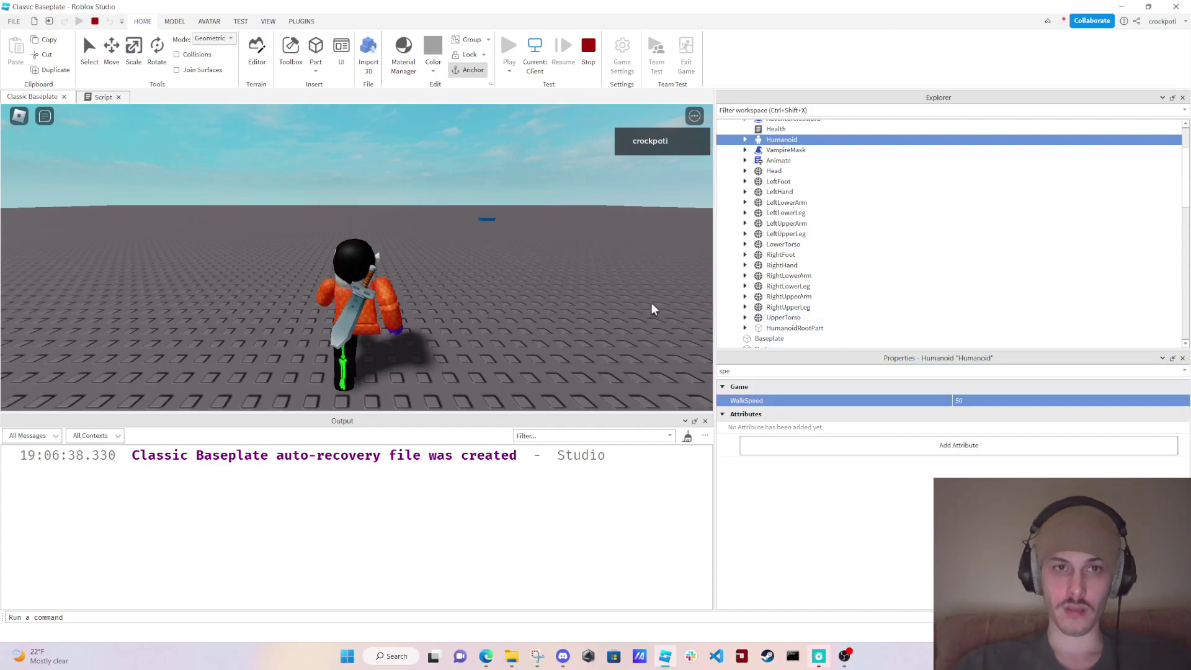
{"action": "key", "text": "d"}
{"action": "key", "text": "w"}
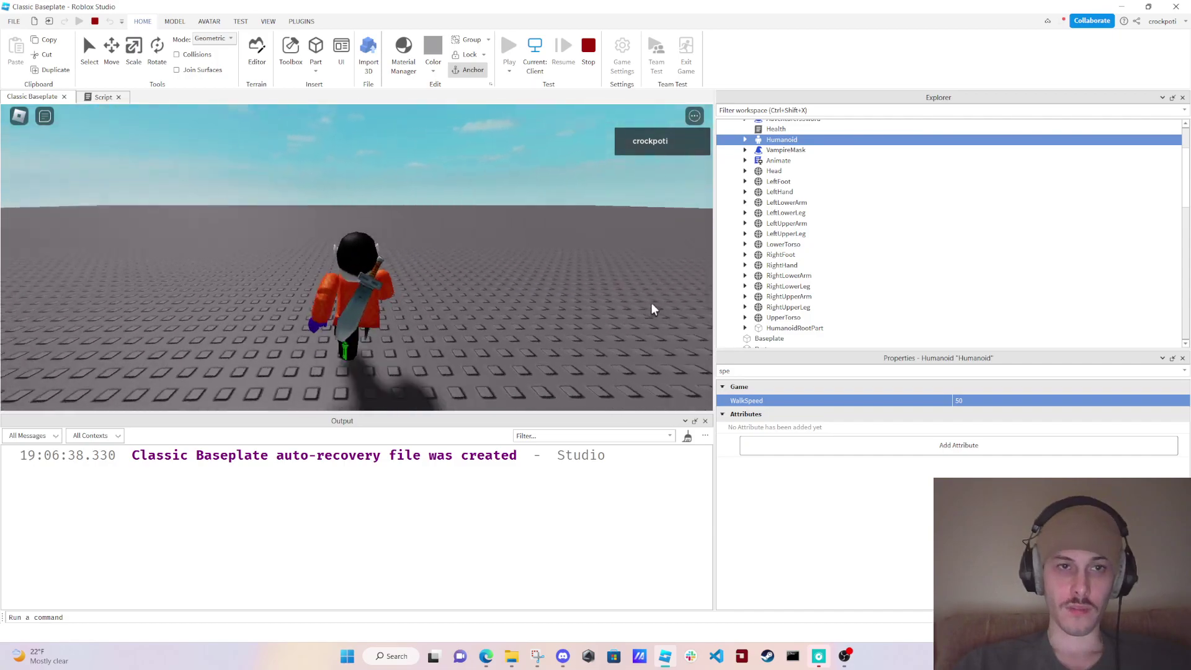
{"action": "key", "text": "s"}
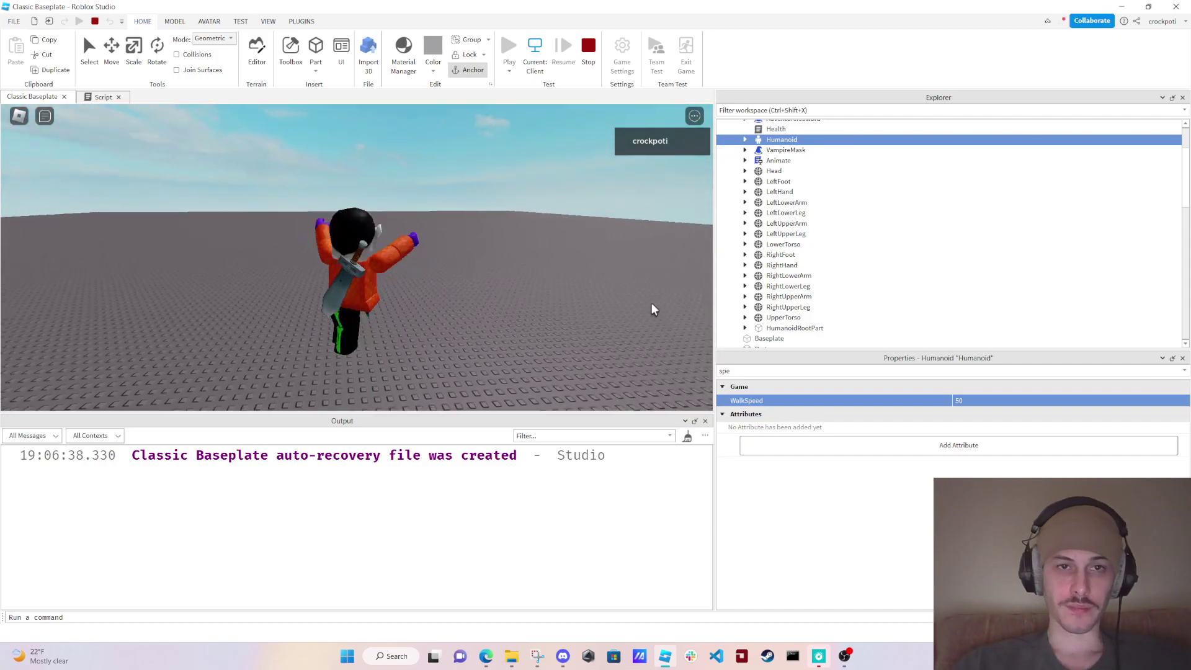
{"action": "key", "text": "w"}
{"action": "key", "text": "space"}
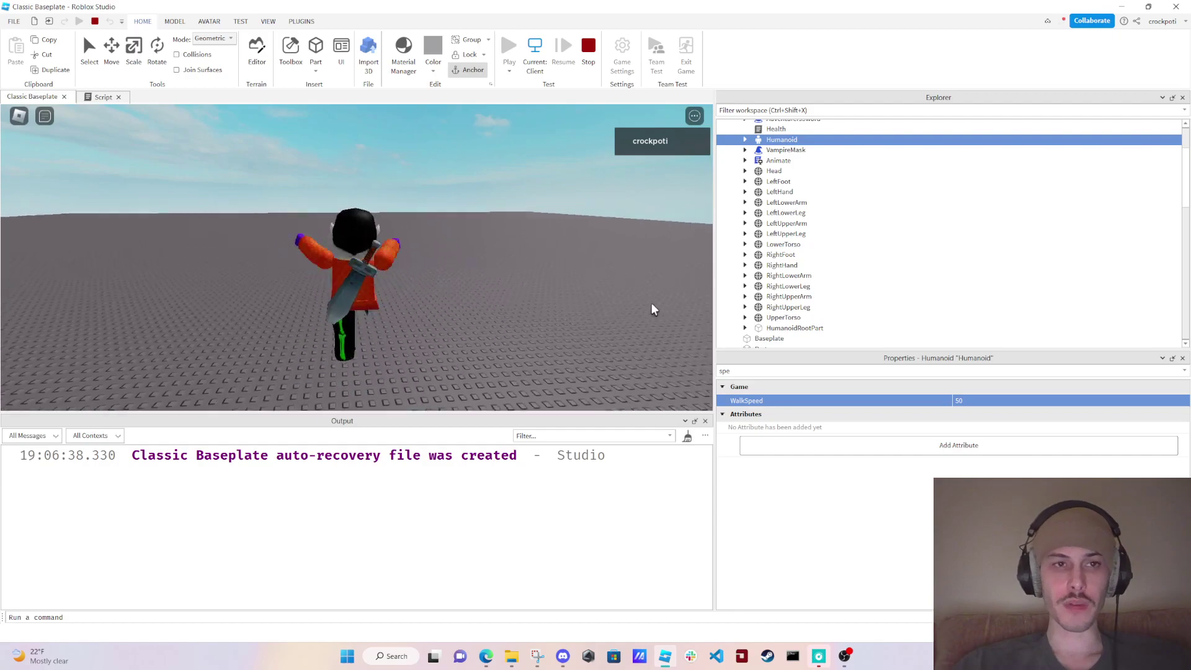
{"action": "key", "text": "w"}
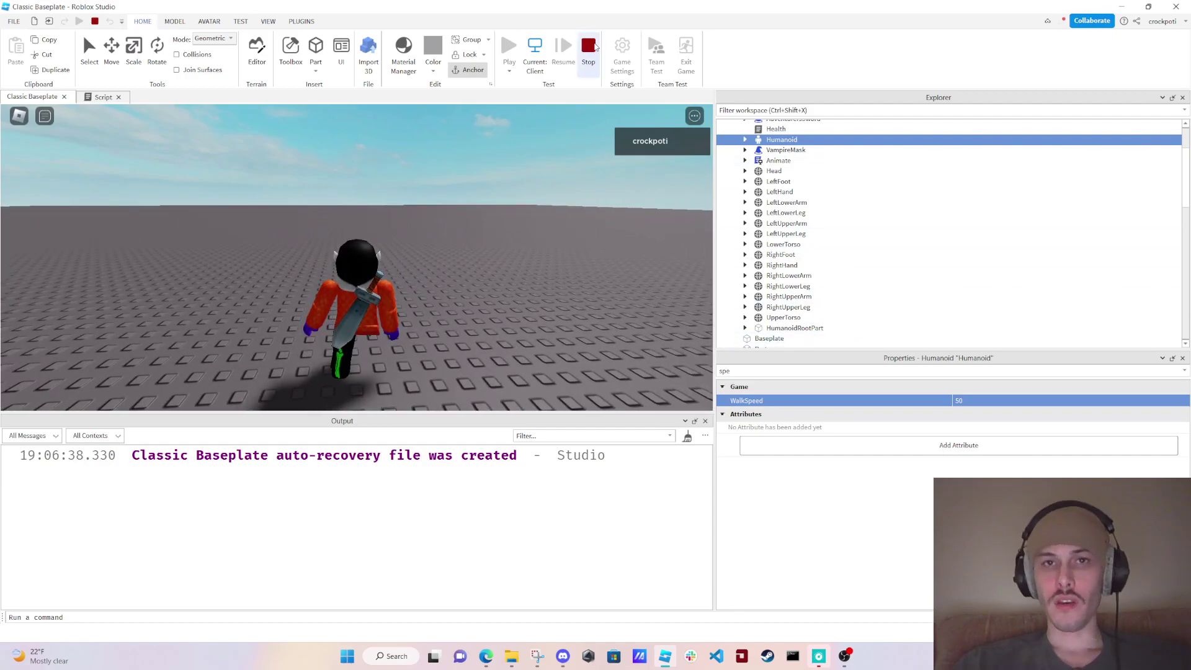
{"action": "left_click", "coordinate": [595, 46]}
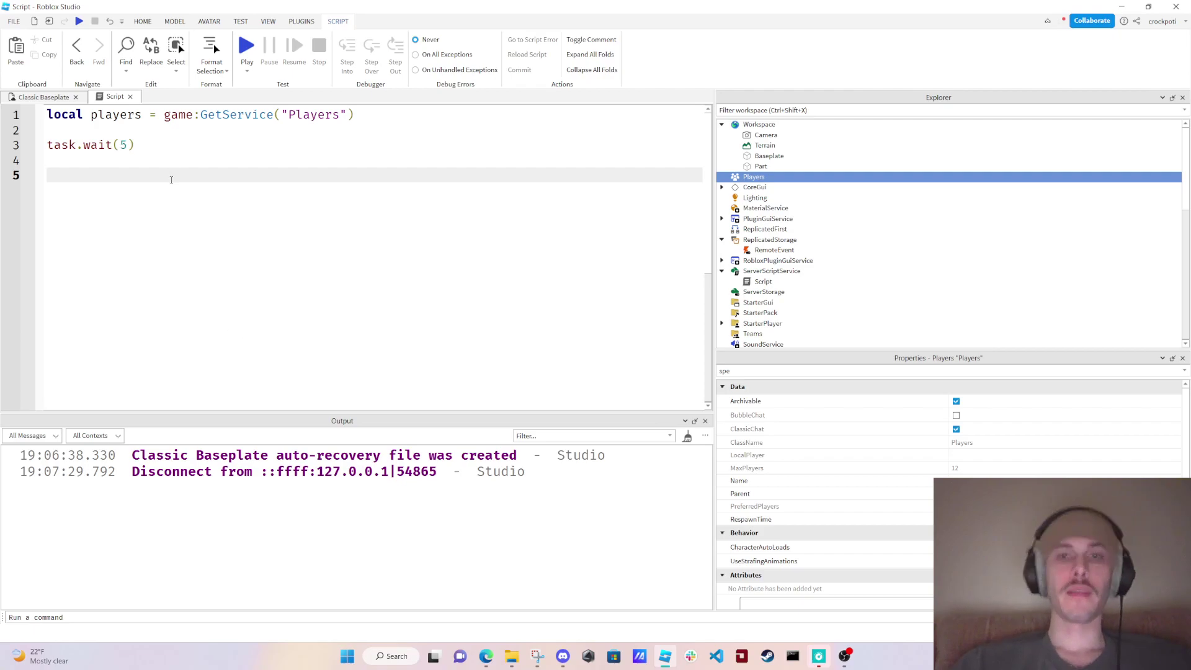
Remove the 5 and trailing blank lines so line 3 reads task.wait() with empty parentheses
{"action": "key", "text": "BackSpace"}
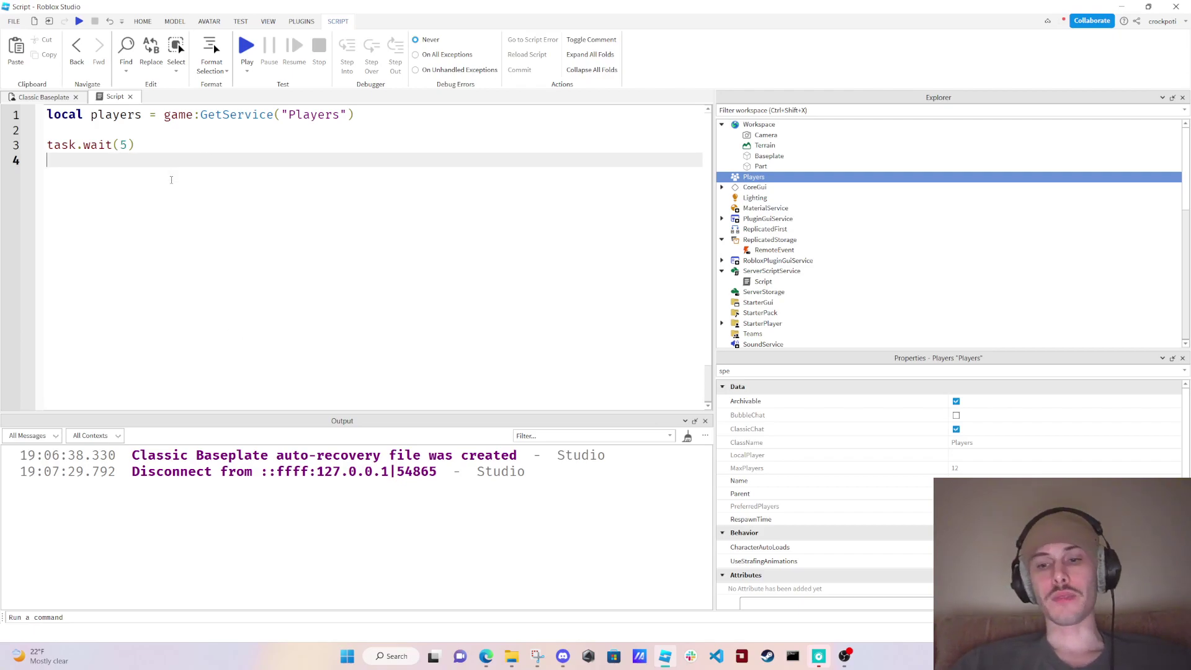
{"action": "key", "text": "BackSpace"}
{"action": "key", "text": "BackSpace"}
{"action": "key", "text": "BackSpace"}
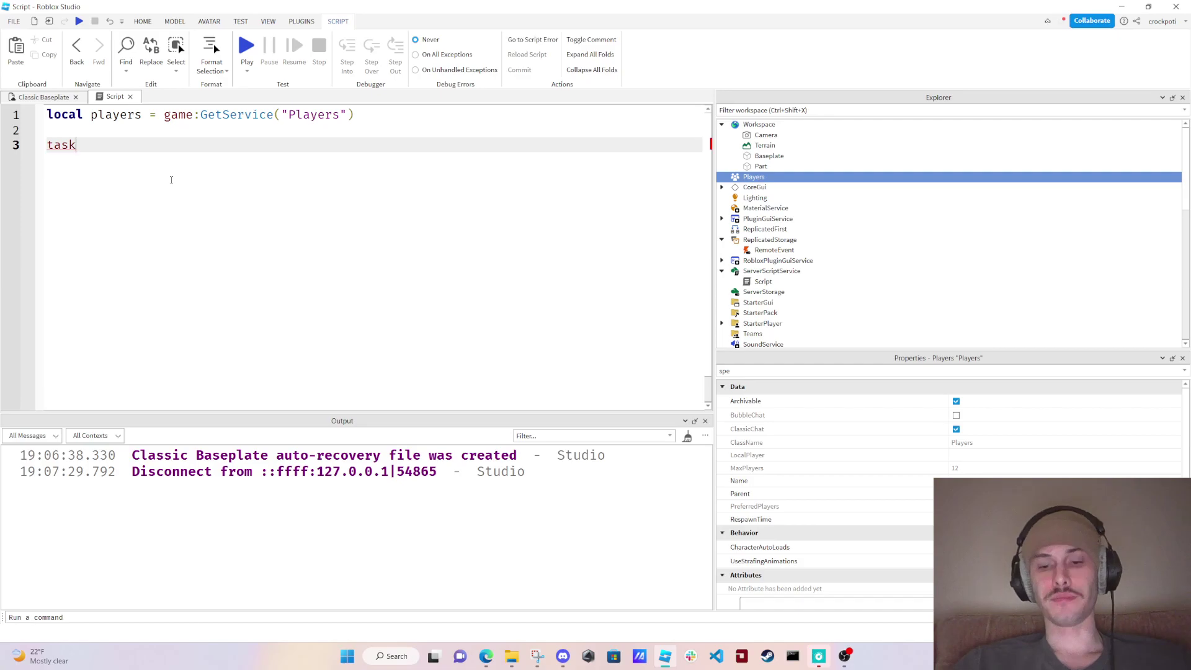
{"action": "type", "text": ".wait("}
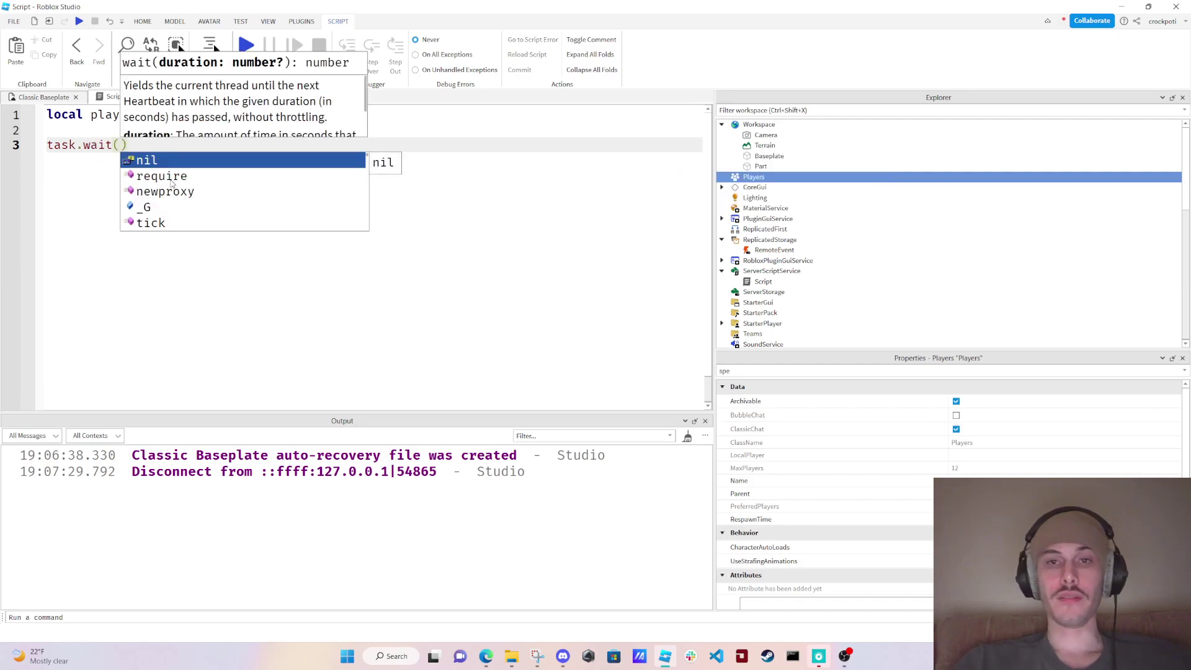
{"action": "key", "text": "Escape"}
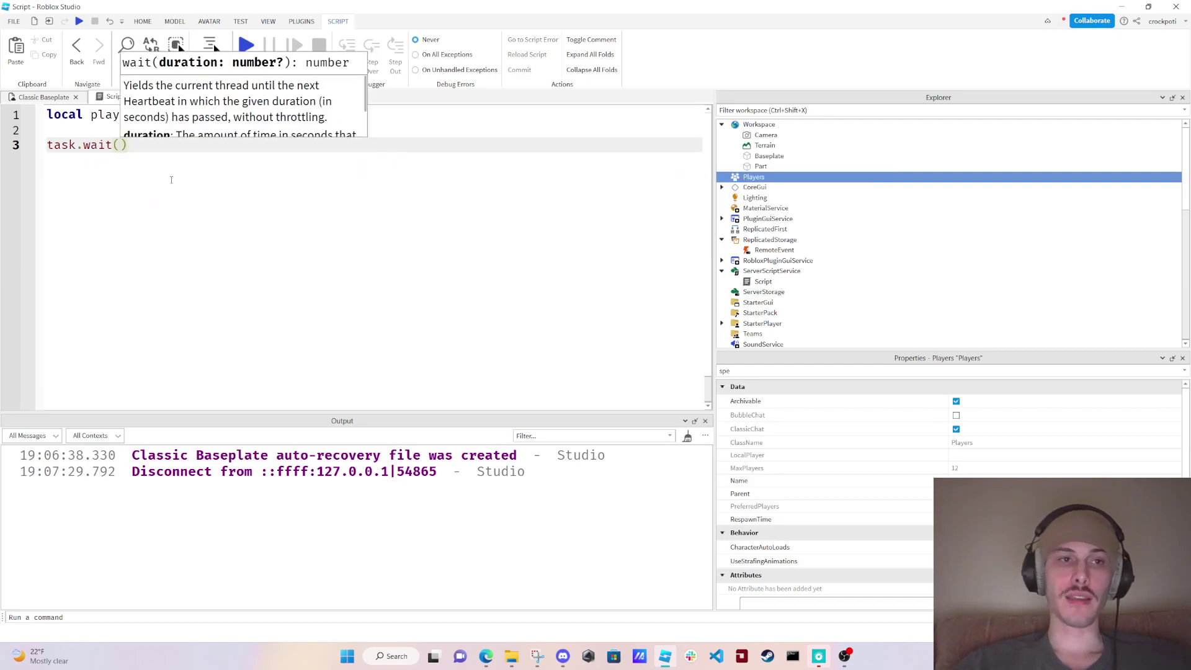